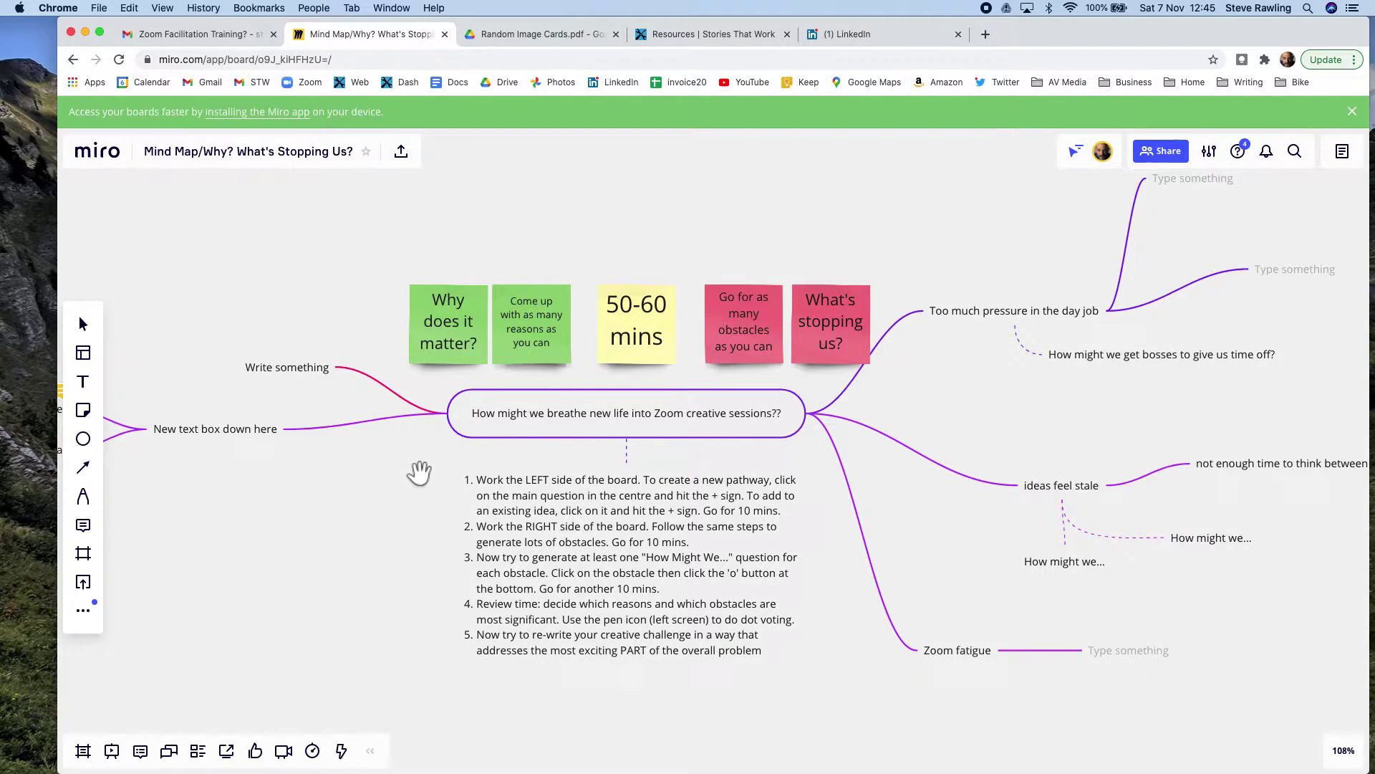
Step: Pan the board right until the left-side reason branches are fully visible
{"action": "left_click_drag", "start_coordinate": [415, 473], "coordinate": [504, 526]}
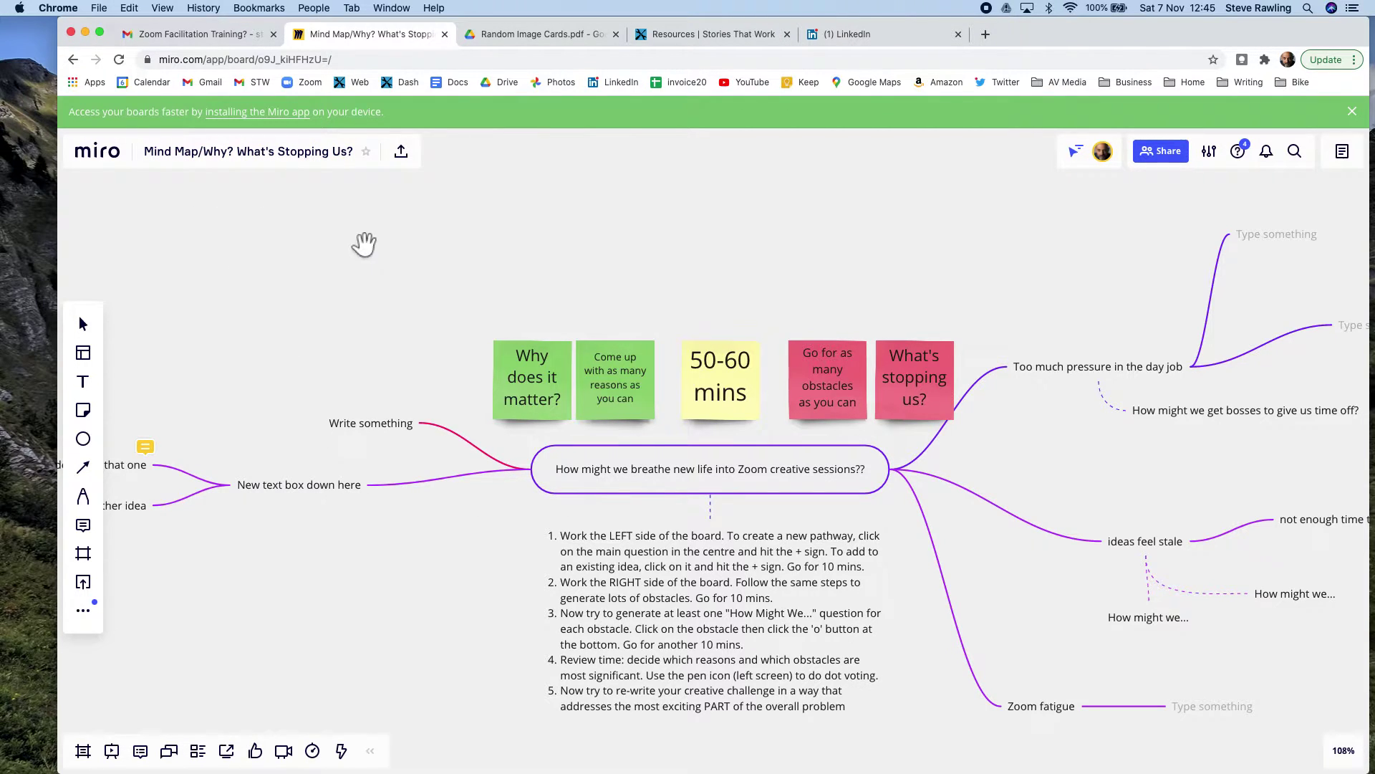
{"action": "left_click_drag", "start_coordinate": [454, 359], "coordinate": [568, 298]}
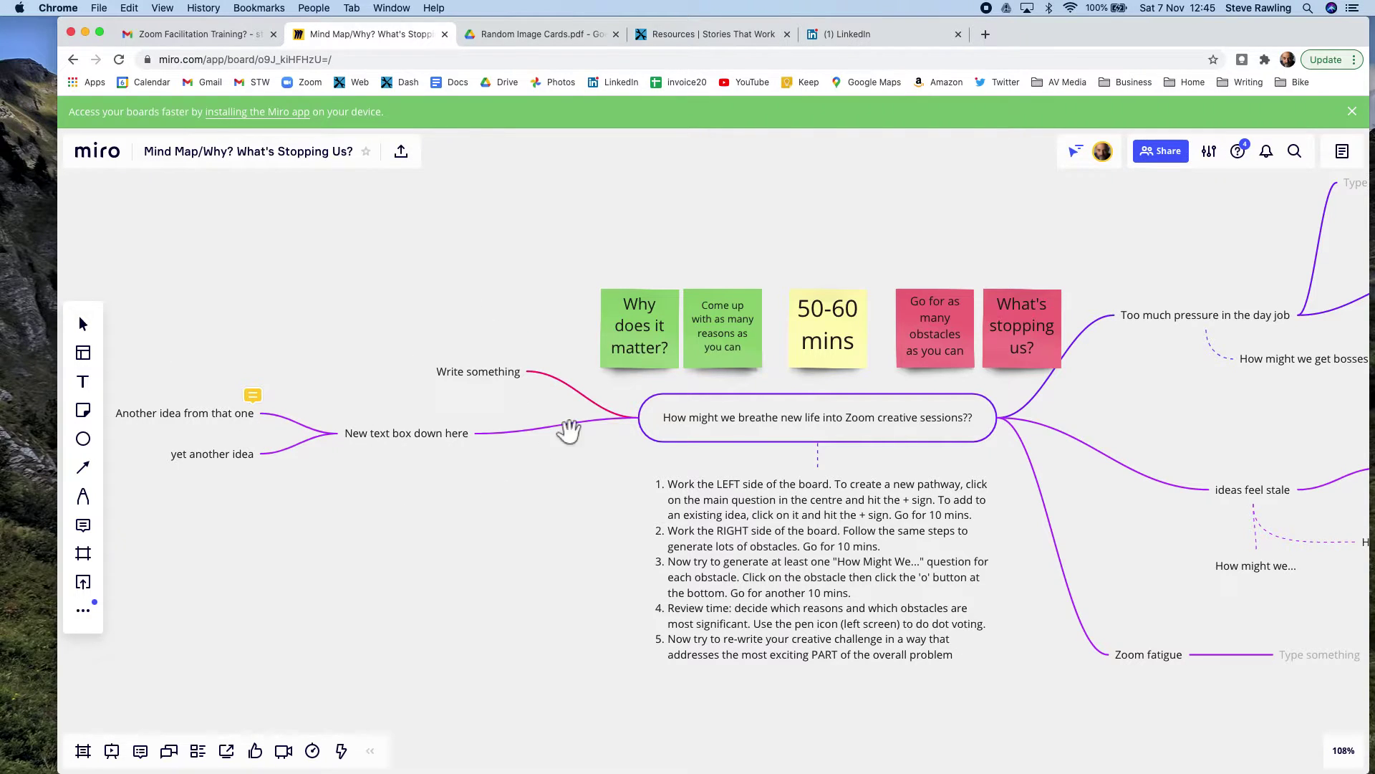
{"action": "left_click", "coordinate": [644, 333]}
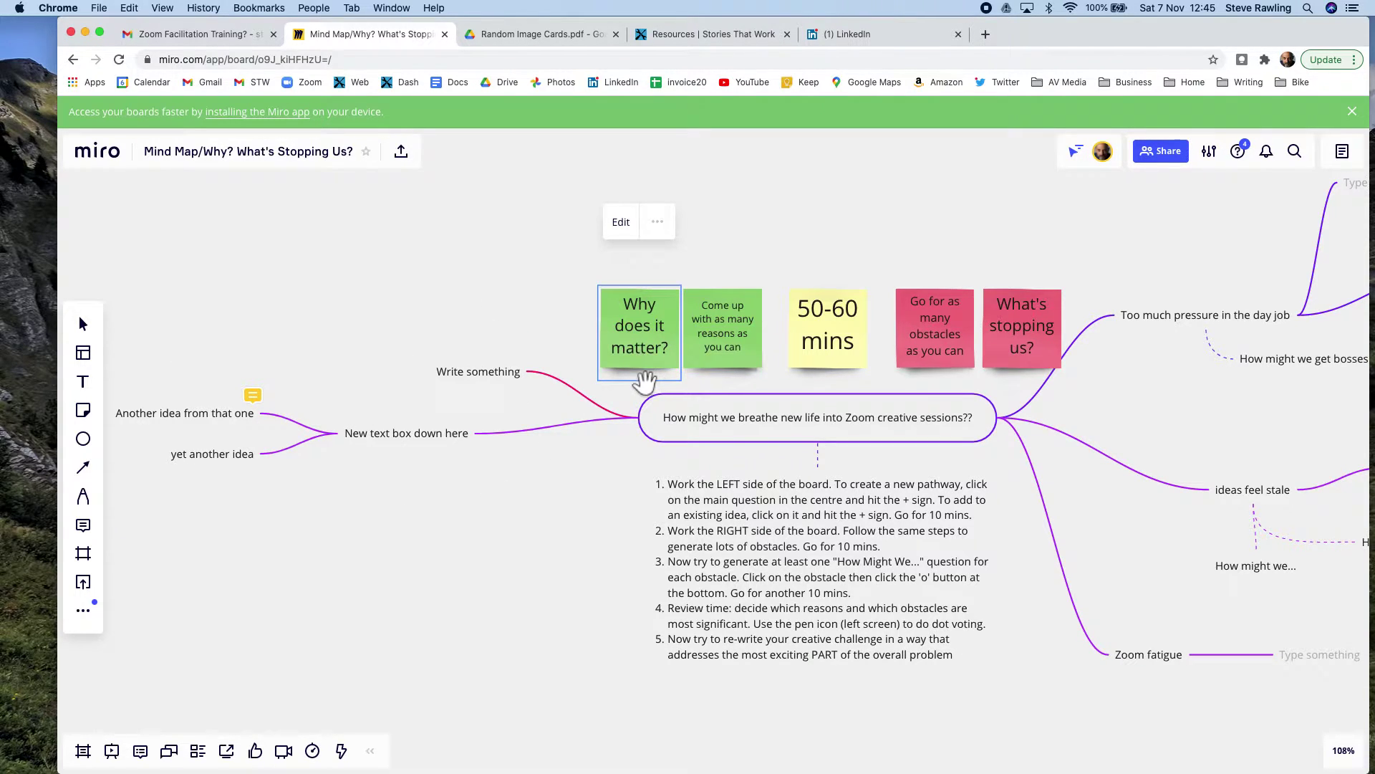
{"action": "left_click", "coordinate": [1045, 350]}
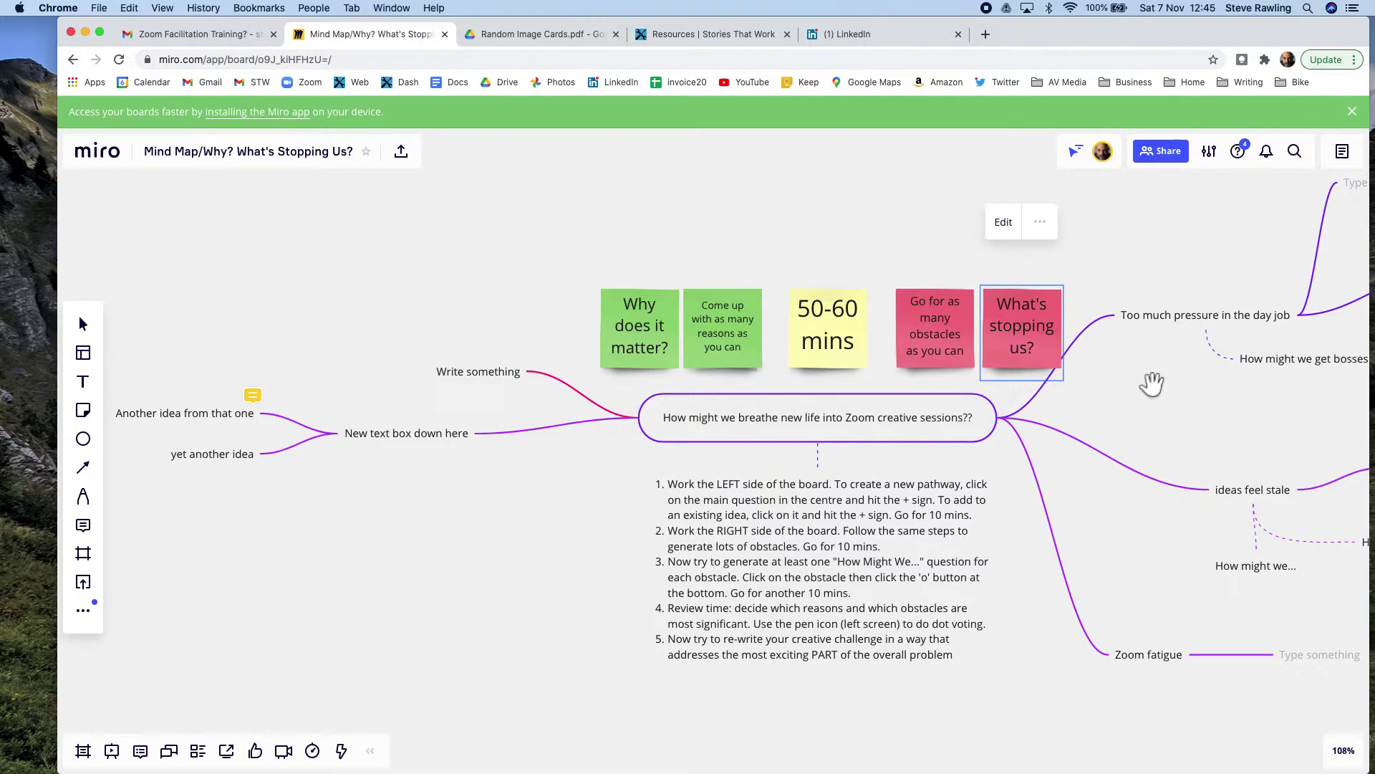
{"action": "left_click", "coordinate": [858, 429]}
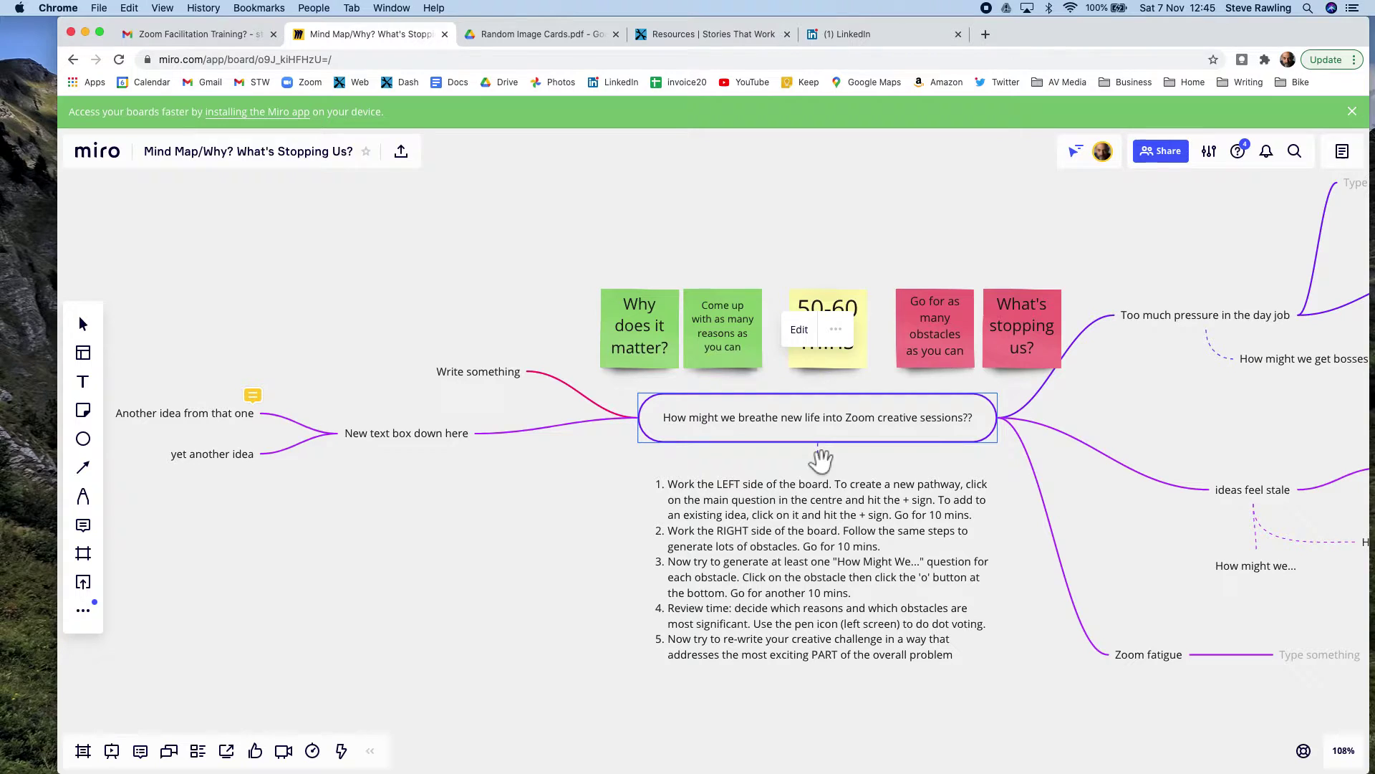
Step: Lock the central 'How might we breathe new life...' question node in place
{"action": "scroll", "coordinate": [820, 459], "scroll_direction": "up", "scroll_amount": 5}
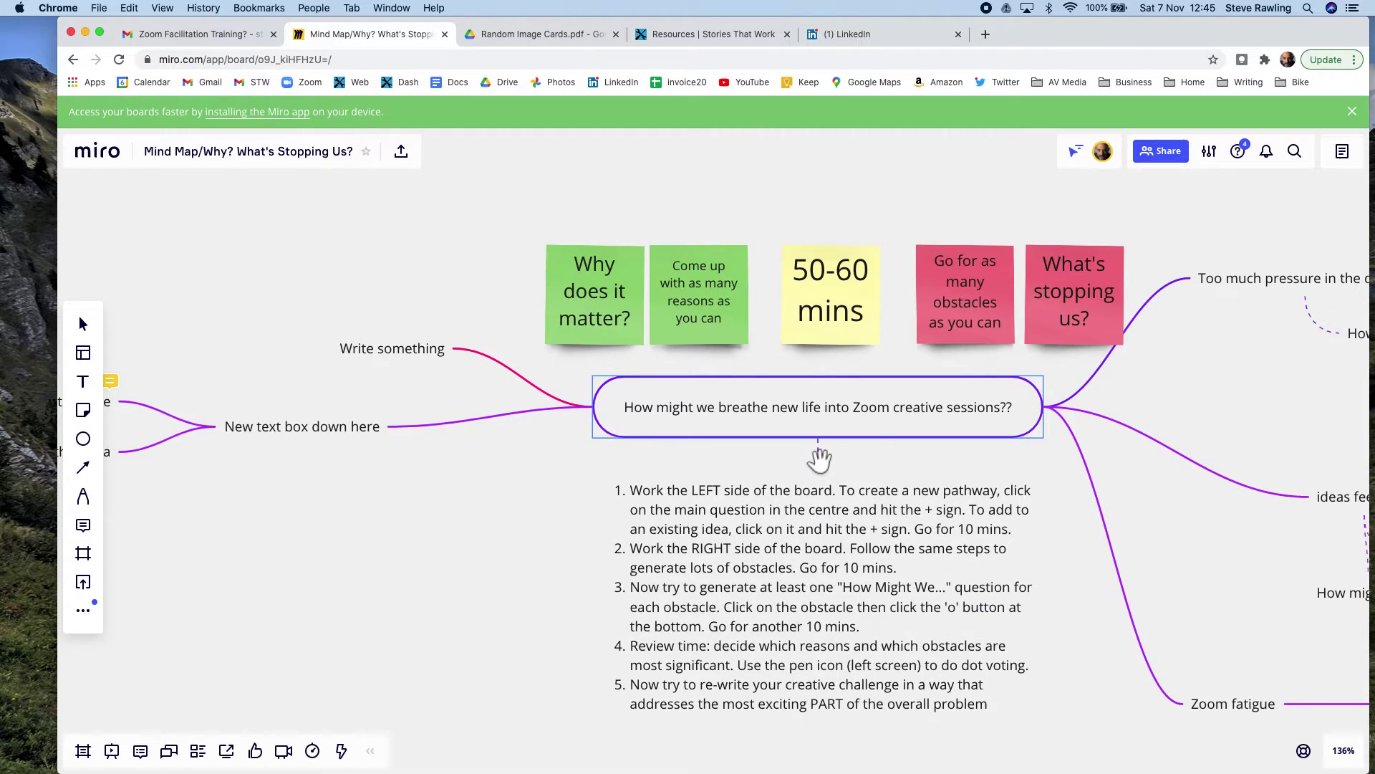
{"action": "left_click", "coordinate": [826, 403]}
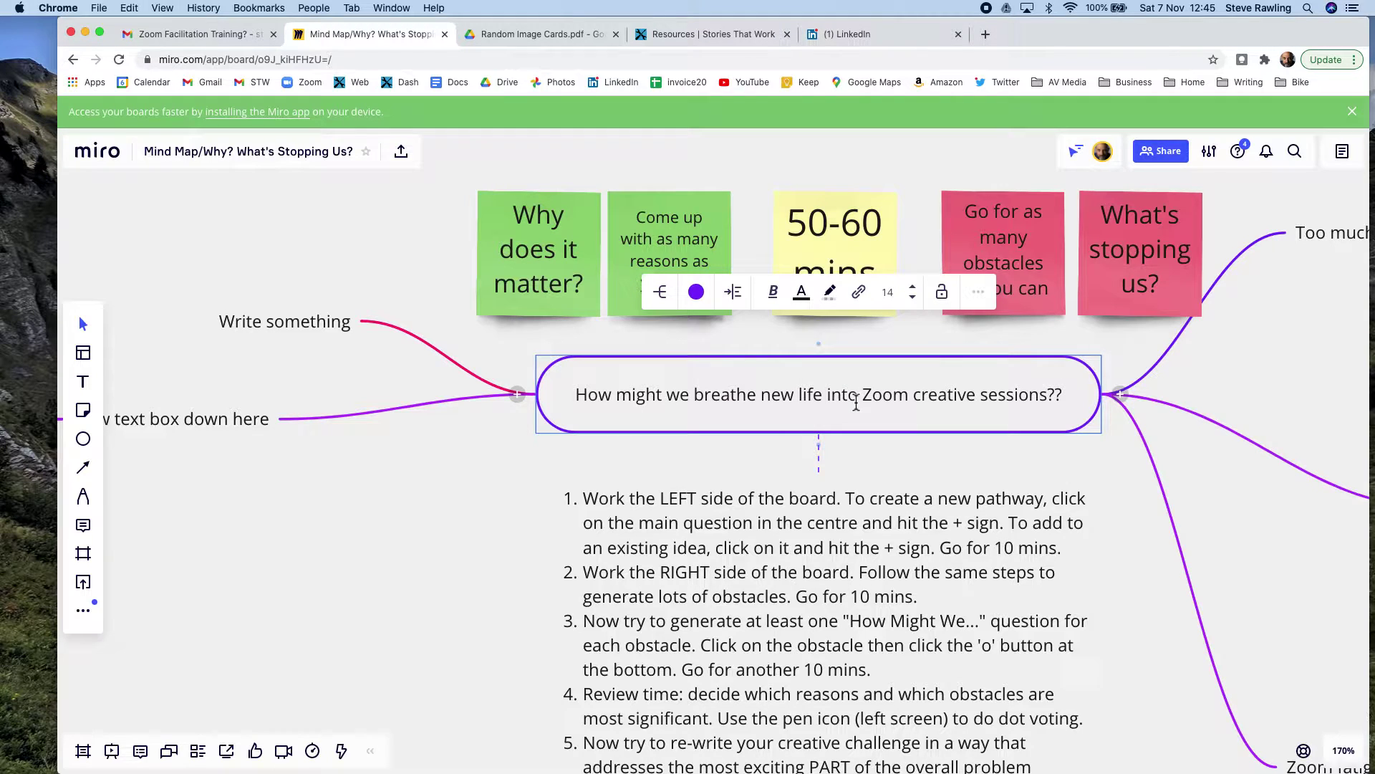
{"action": "left_click", "coordinate": [942, 291]}
{"action": "left_click", "coordinate": [507, 490]}
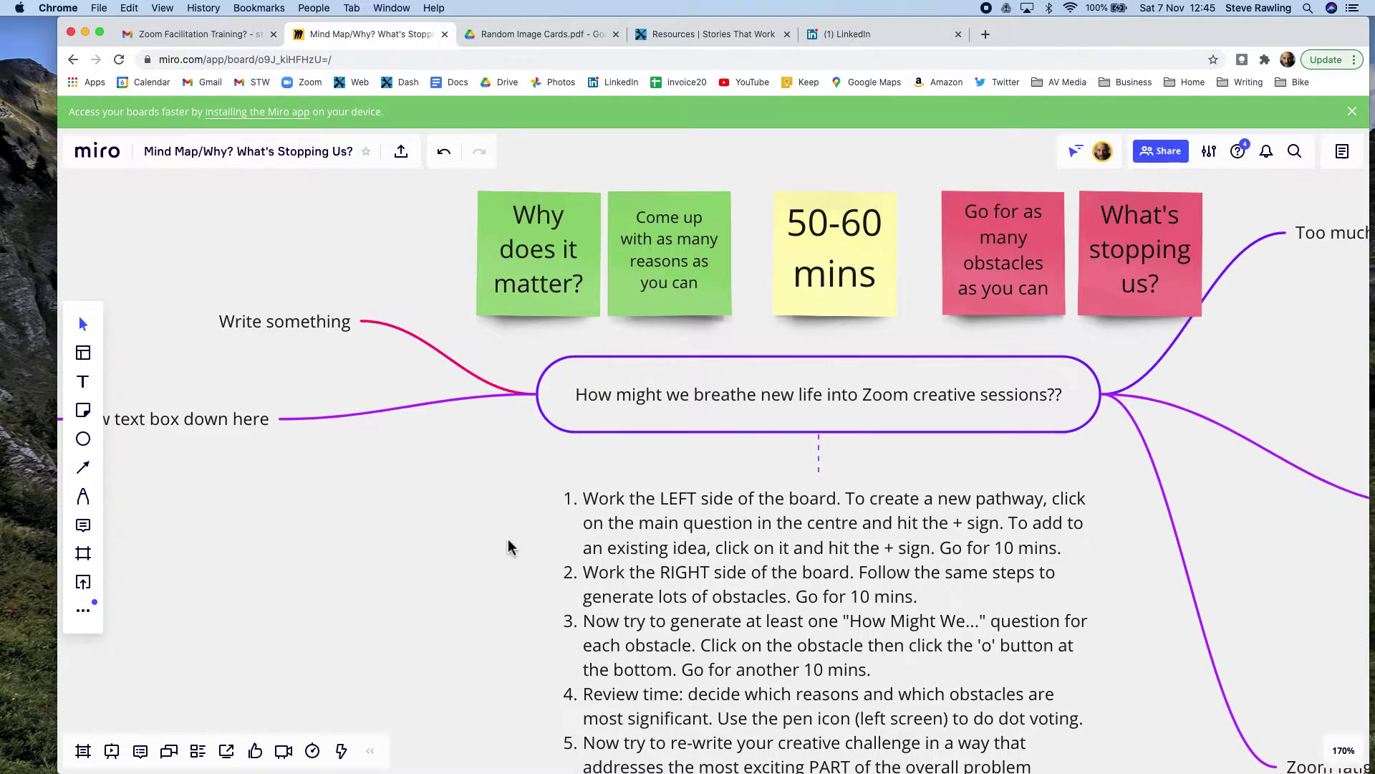
Step: Scroll the board to review the 'New text box down here' branch and its sub-ideas
{"action": "scroll", "coordinate": [510, 544], "scroll_direction": "down", "scroll_amount": 3}
{"action": "scroll", "coordinate": [509, 543], "scroll_direction": "right", "scroll_amount": 4}
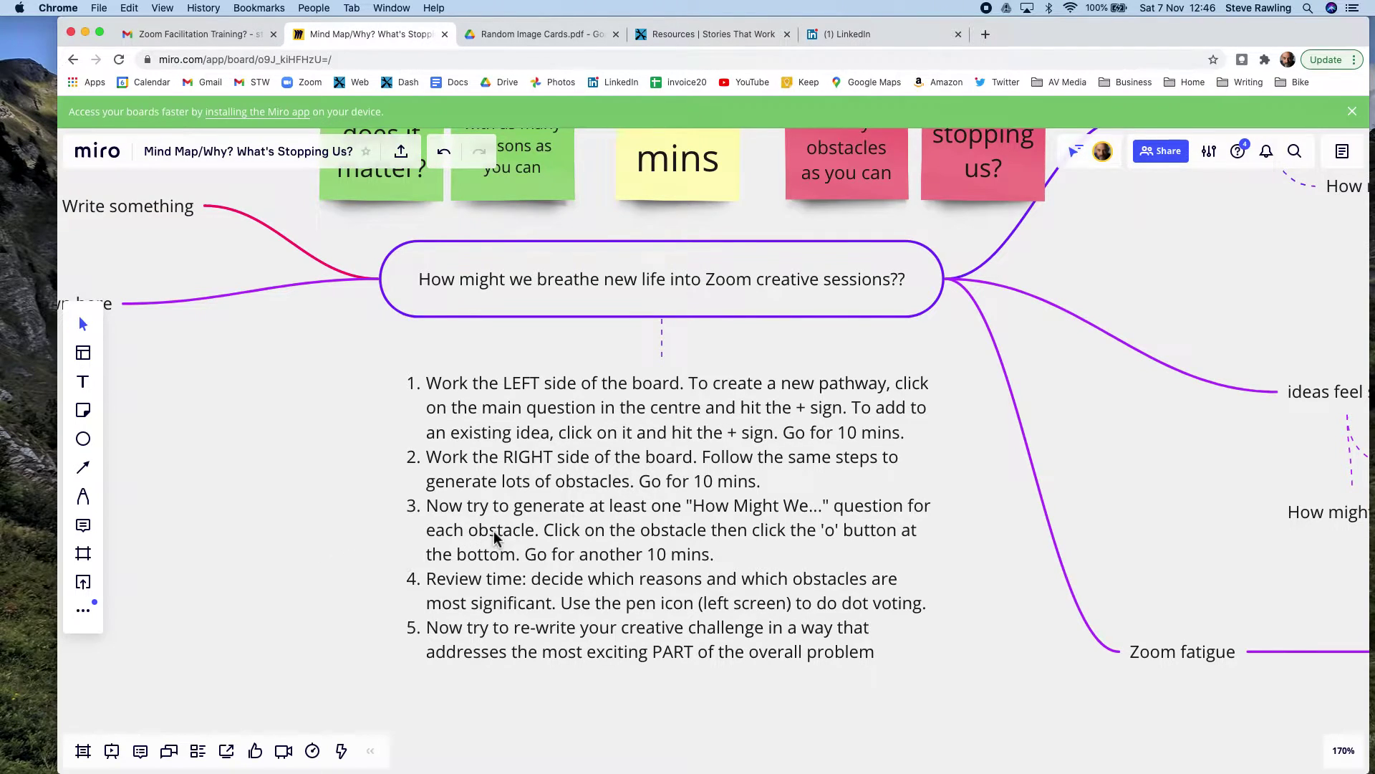
{"action": "scroll", "coordinate": [495, 534], "scroll_direction": "up", "scroll_amount": 3}
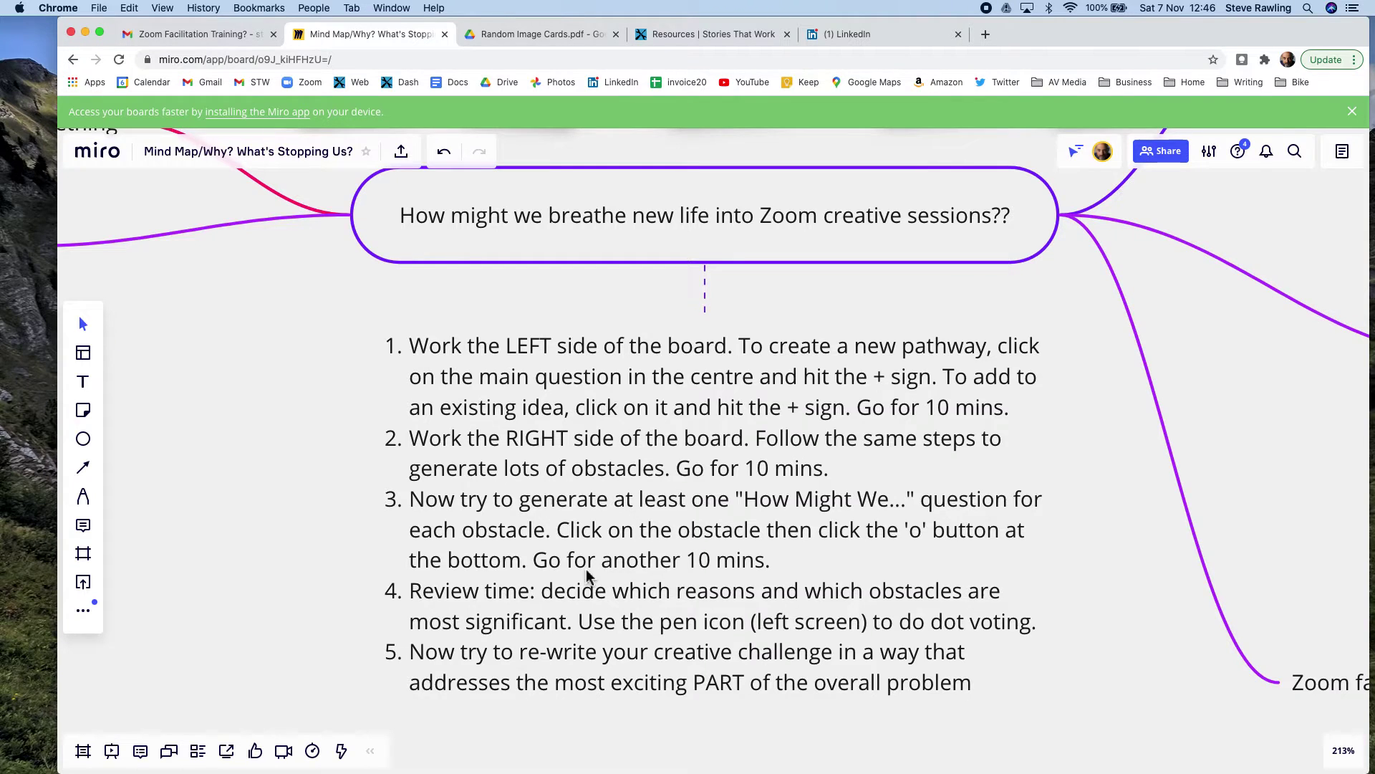
{"action": "scroll", "coordinate": [466, 579], "scroll_direction": "down", "scroll_amount": 5}
{"action": "scroll", "coordinate": [315, 505], "scroll_direction": "left", "scroll_amount": 5}
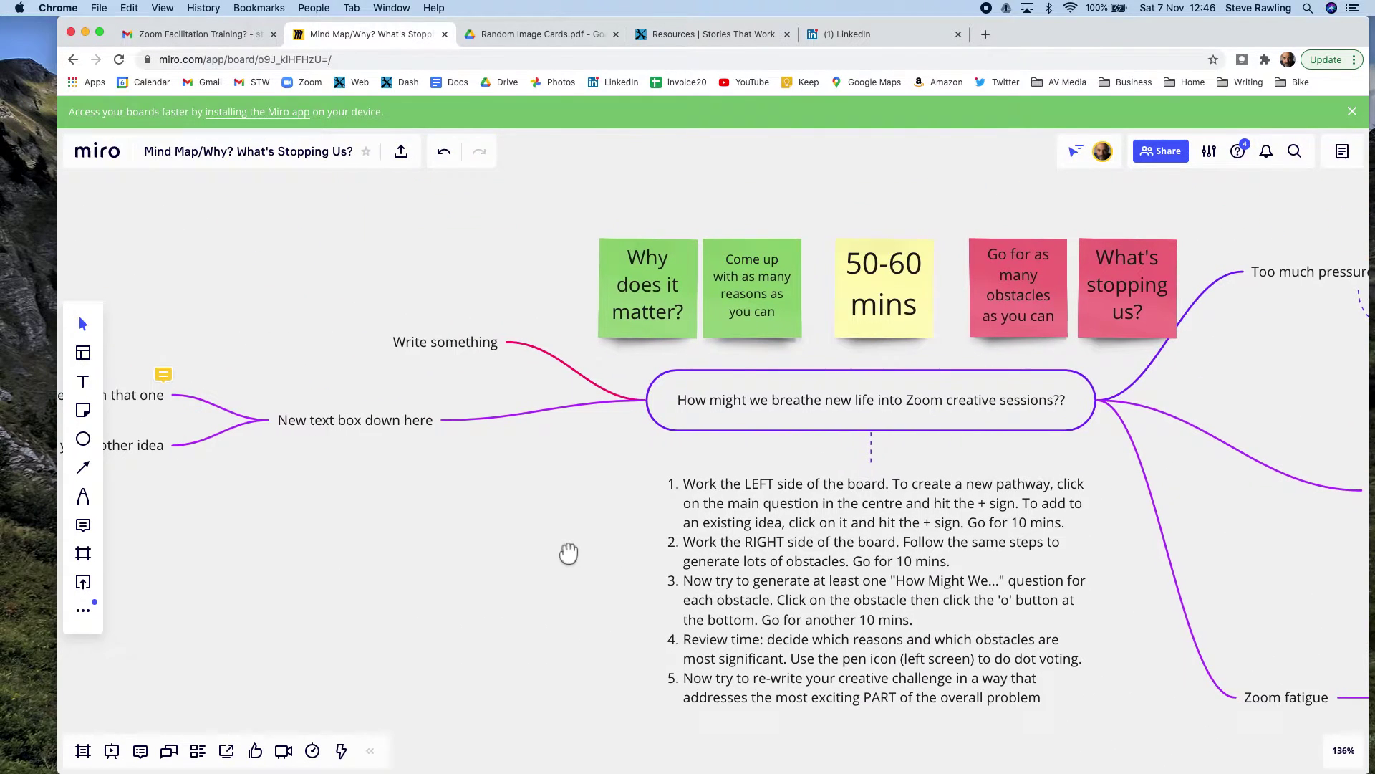
{"action": "scroll", "coordinate": [418, 556], "scroll_direction": "left", "scroll_amount": 3}
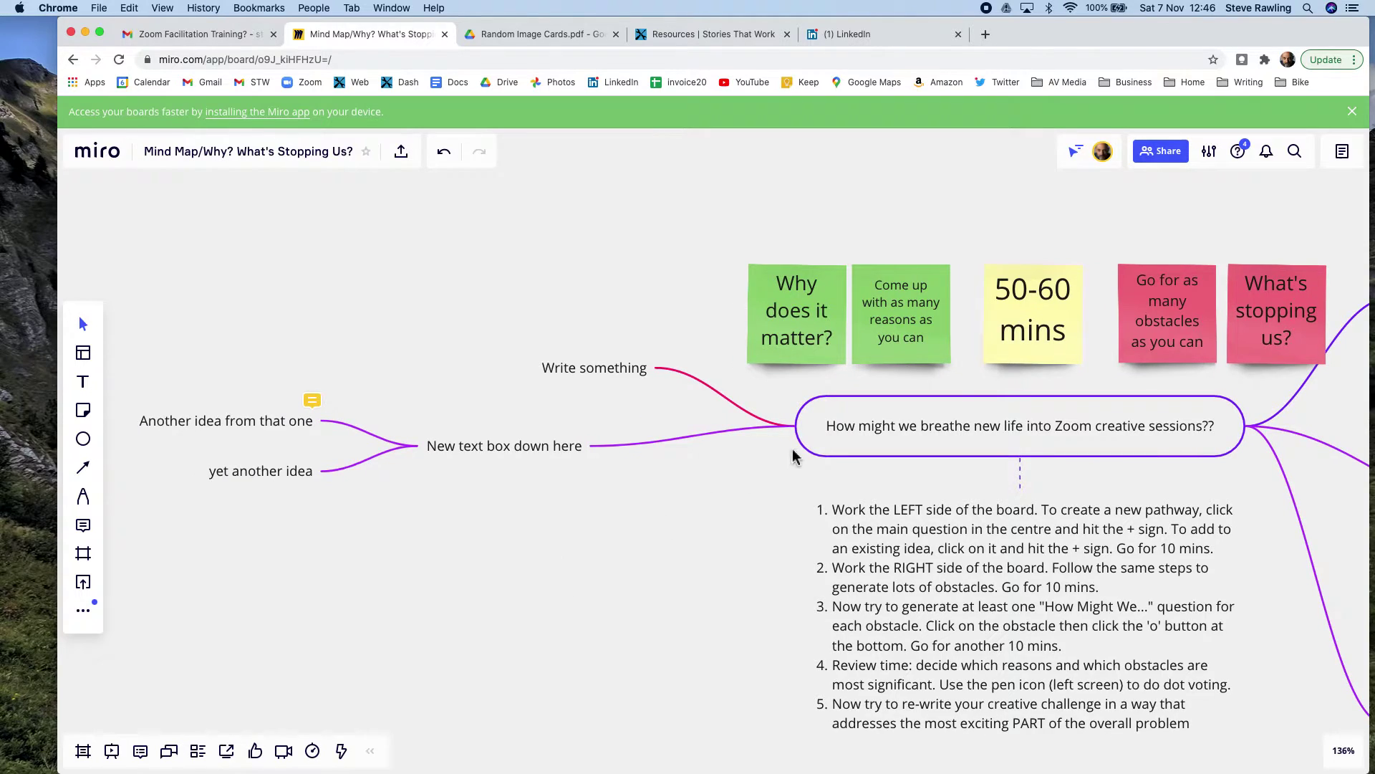
Step: Unlock the central question node and add a new left-side branch to it
{"action": "left_click", "coordinate": [812, 452]}
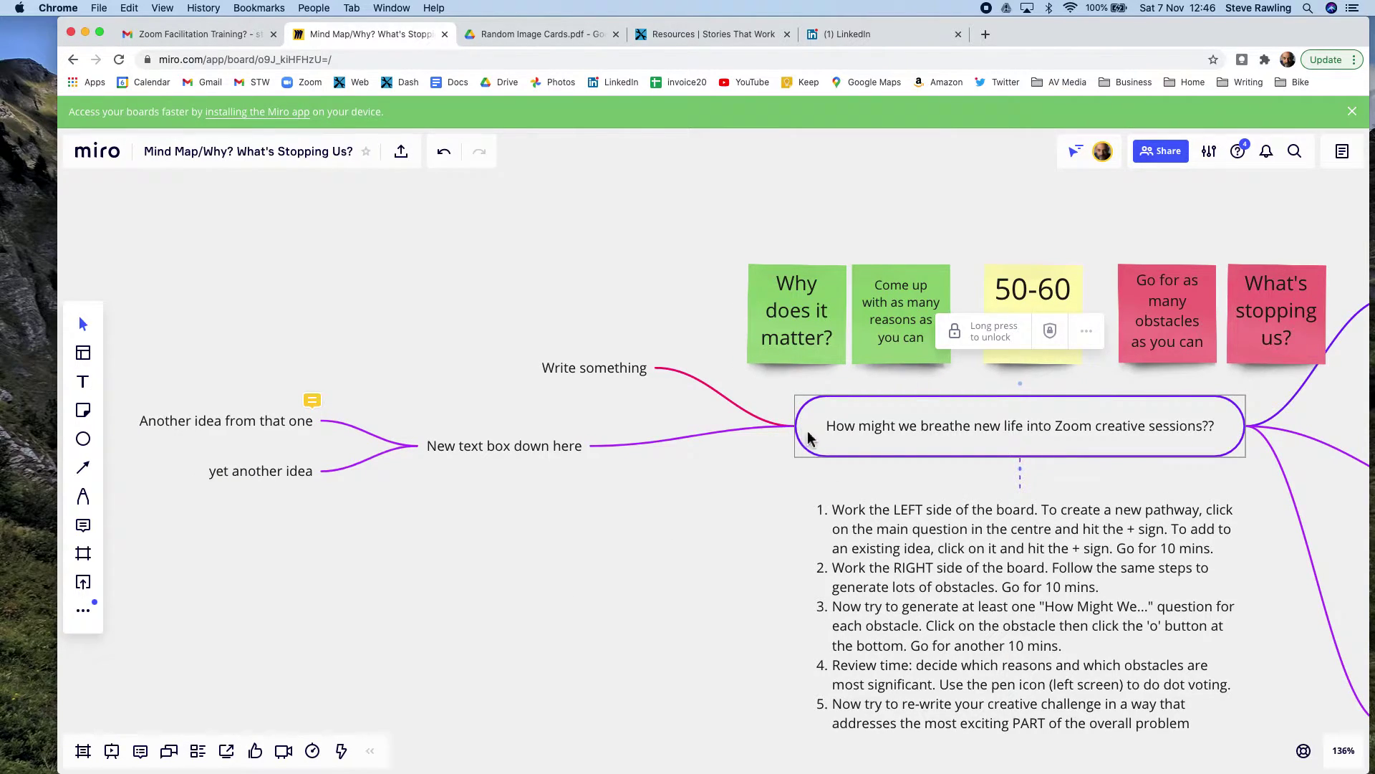
{"action": "left_click", "coordinate": [1056, 341]}
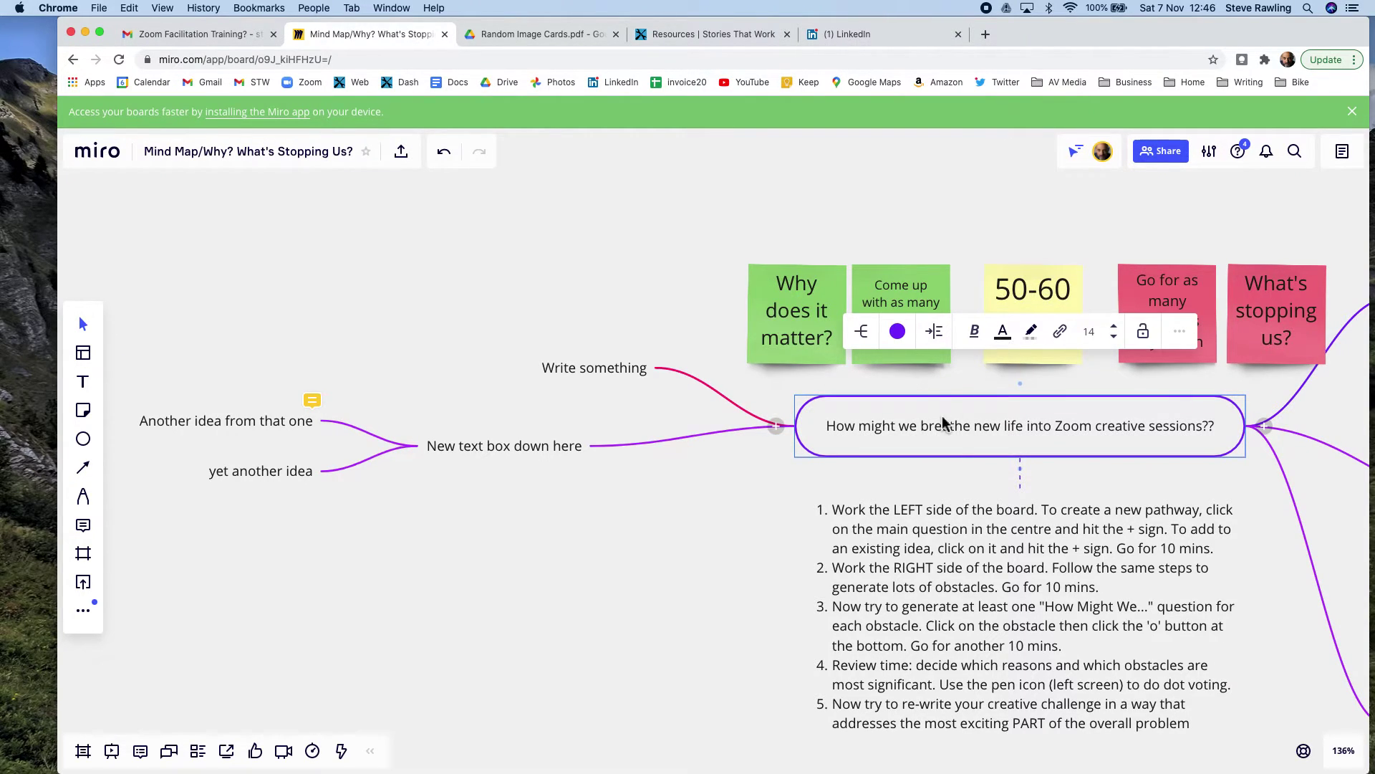
{"action": "left_click", "coordinate": [776, 427]}
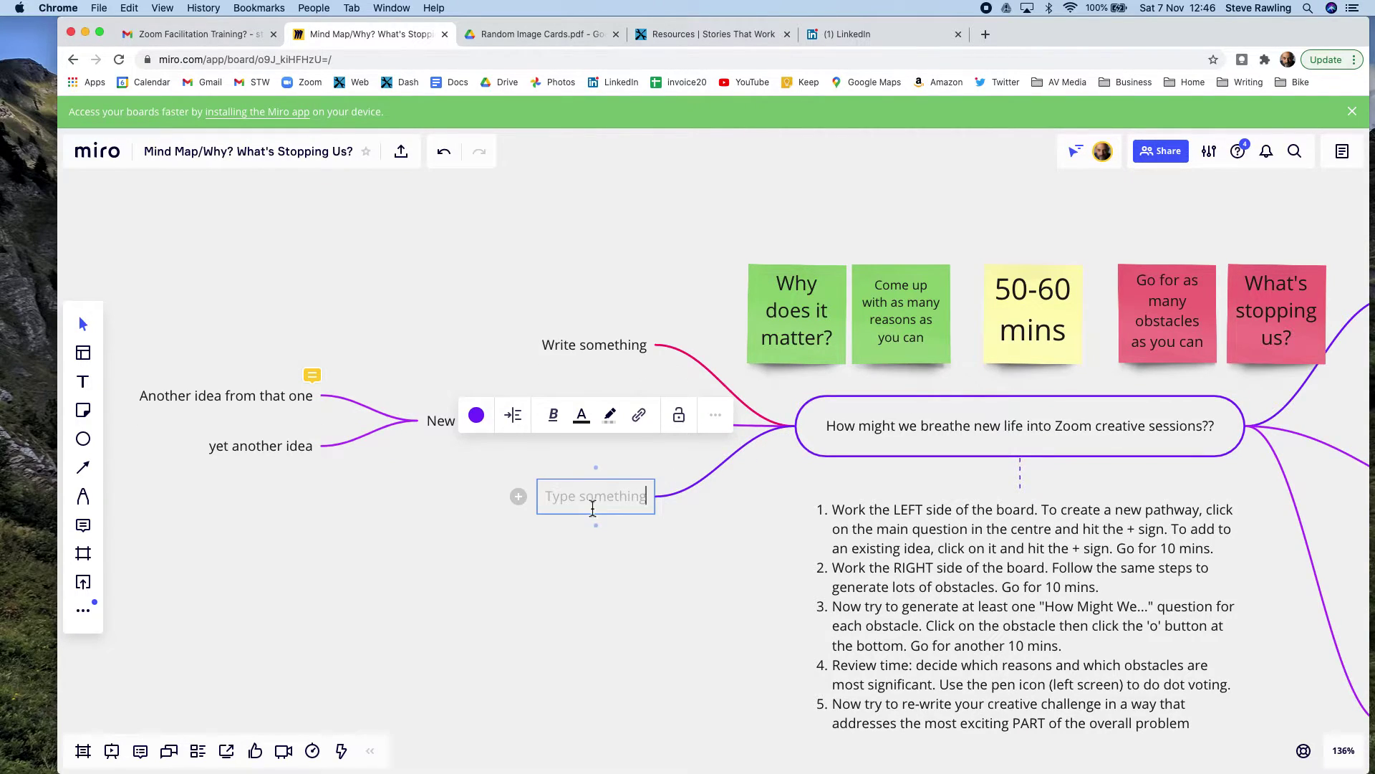
Step: Give the new branch two child ideas, 'new idea' and 'another new idea'
{"action": "left_click", "coordinate": [519, 496]}
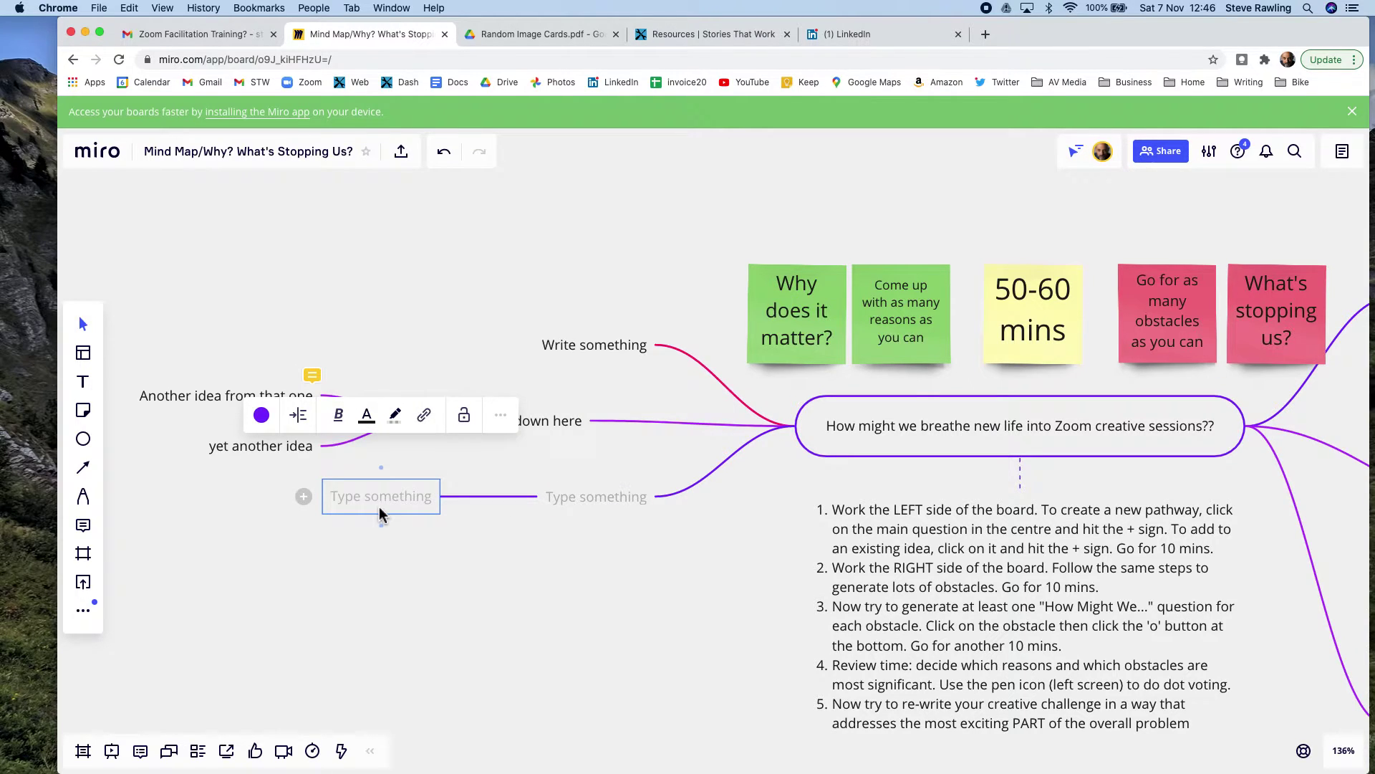
{"action": "type", "text": "new ide"}
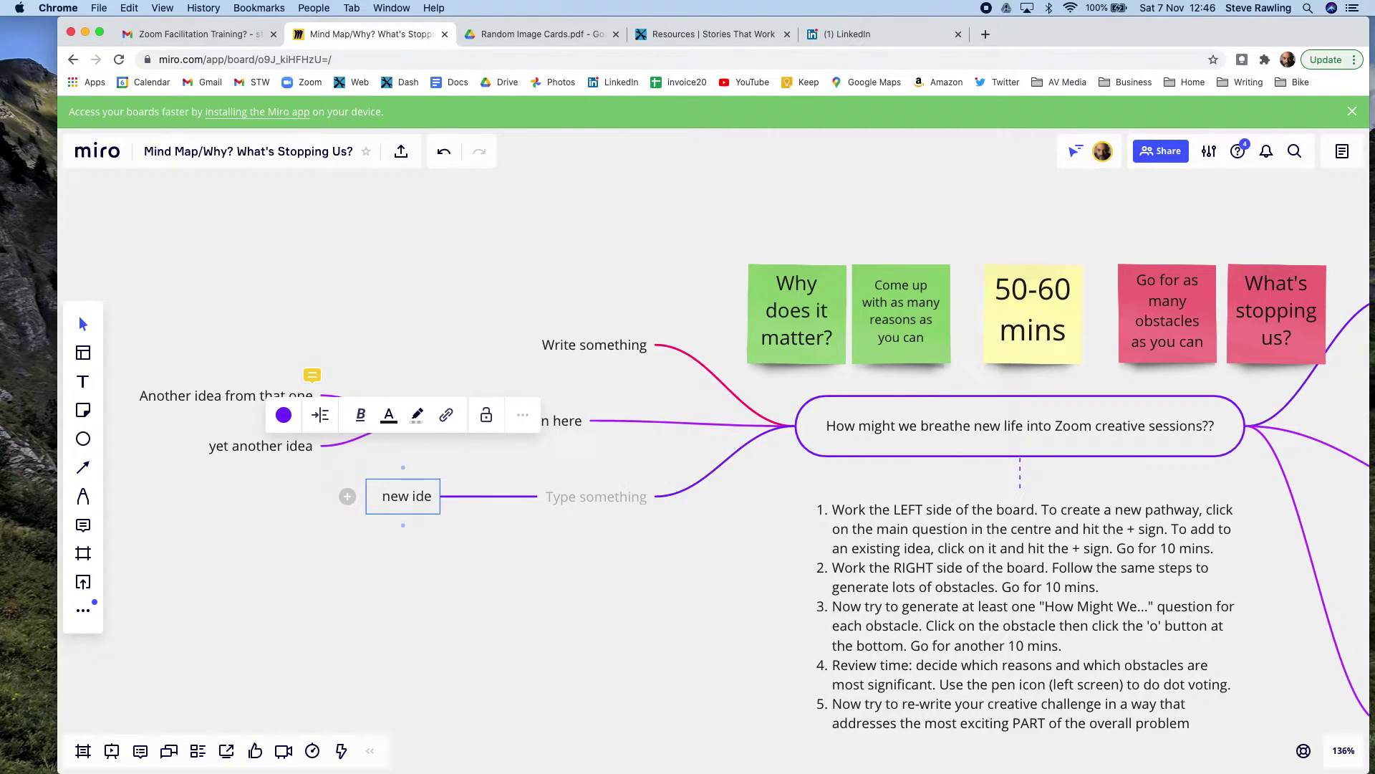
{"action": "type", "text": "a"}
{"action": "key", "text": "Return"}
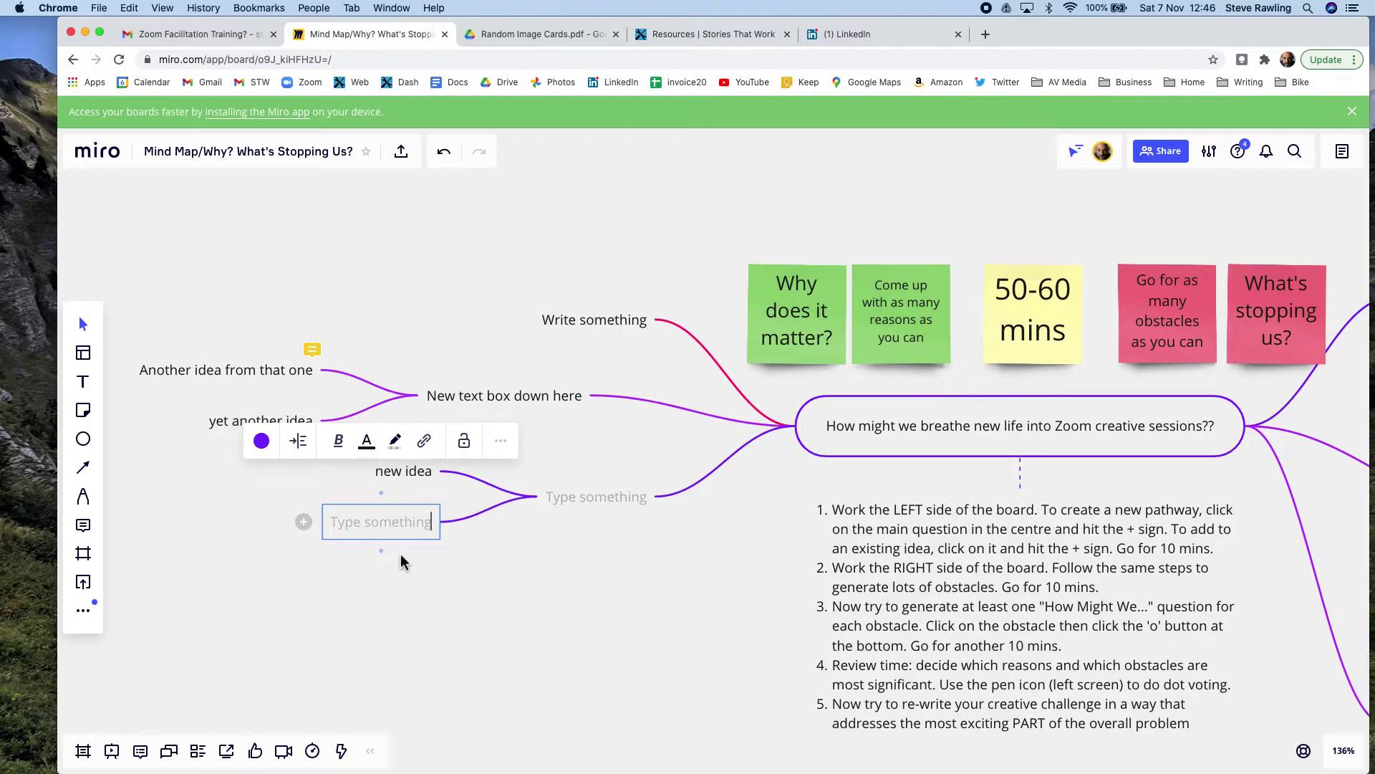
{"action": "type", "text": "another"}
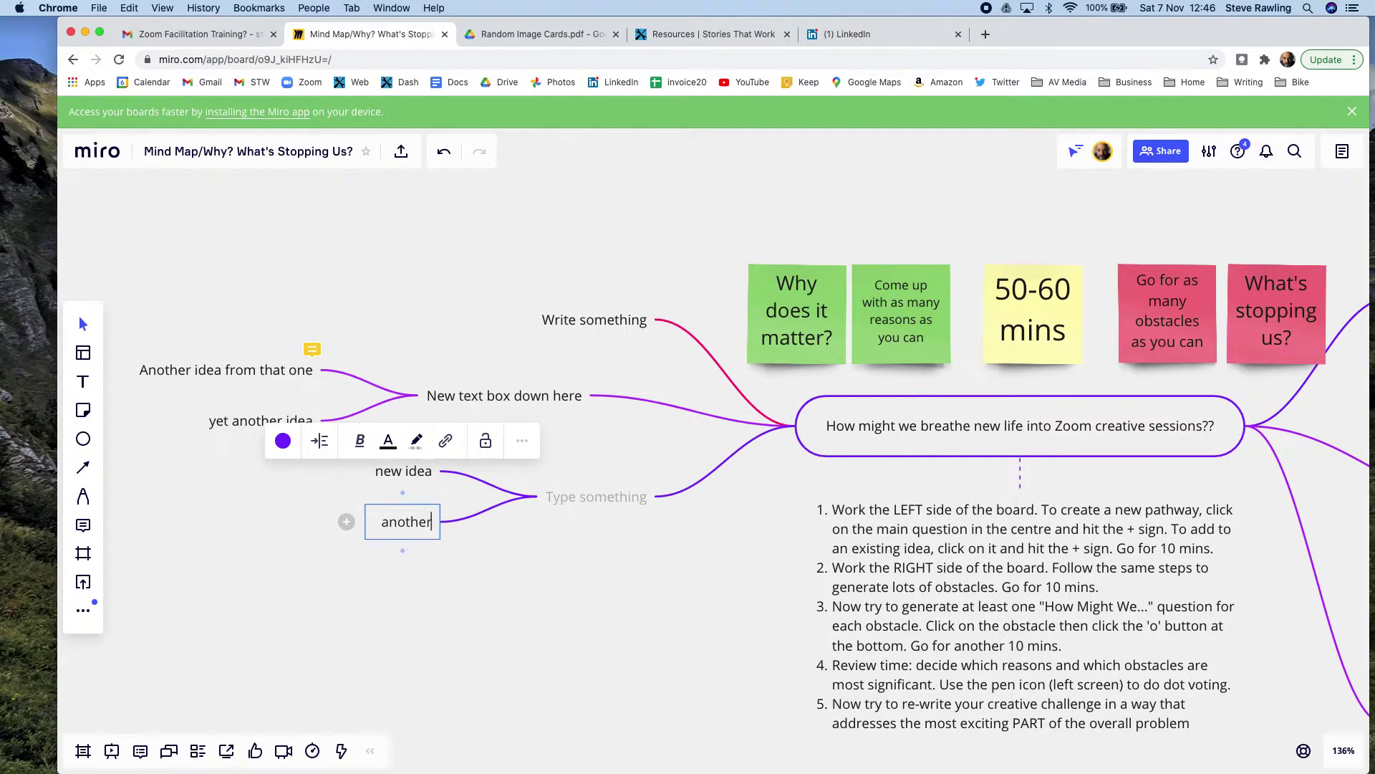
{"action": "type", "text": " new idea"}
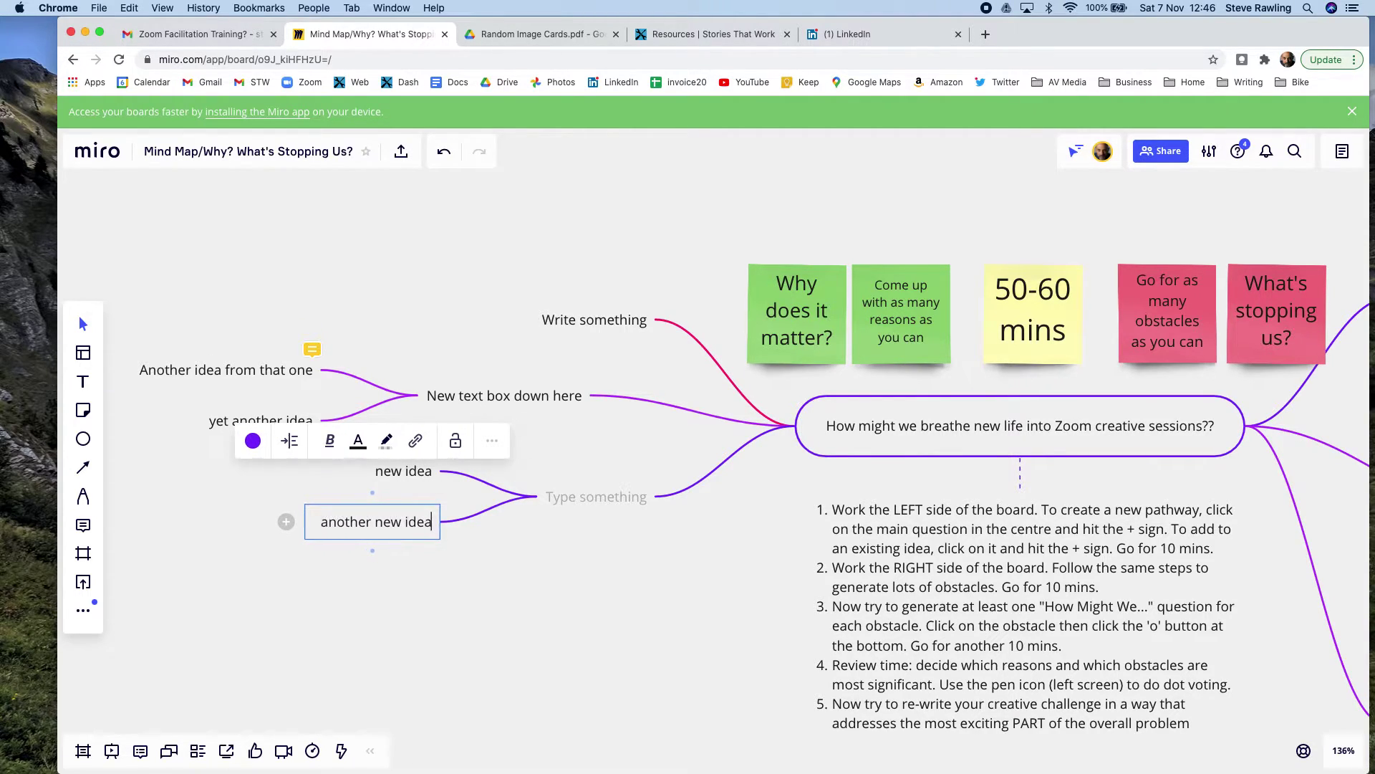
{"action": "left_click", "coordinate": [457, 592]}
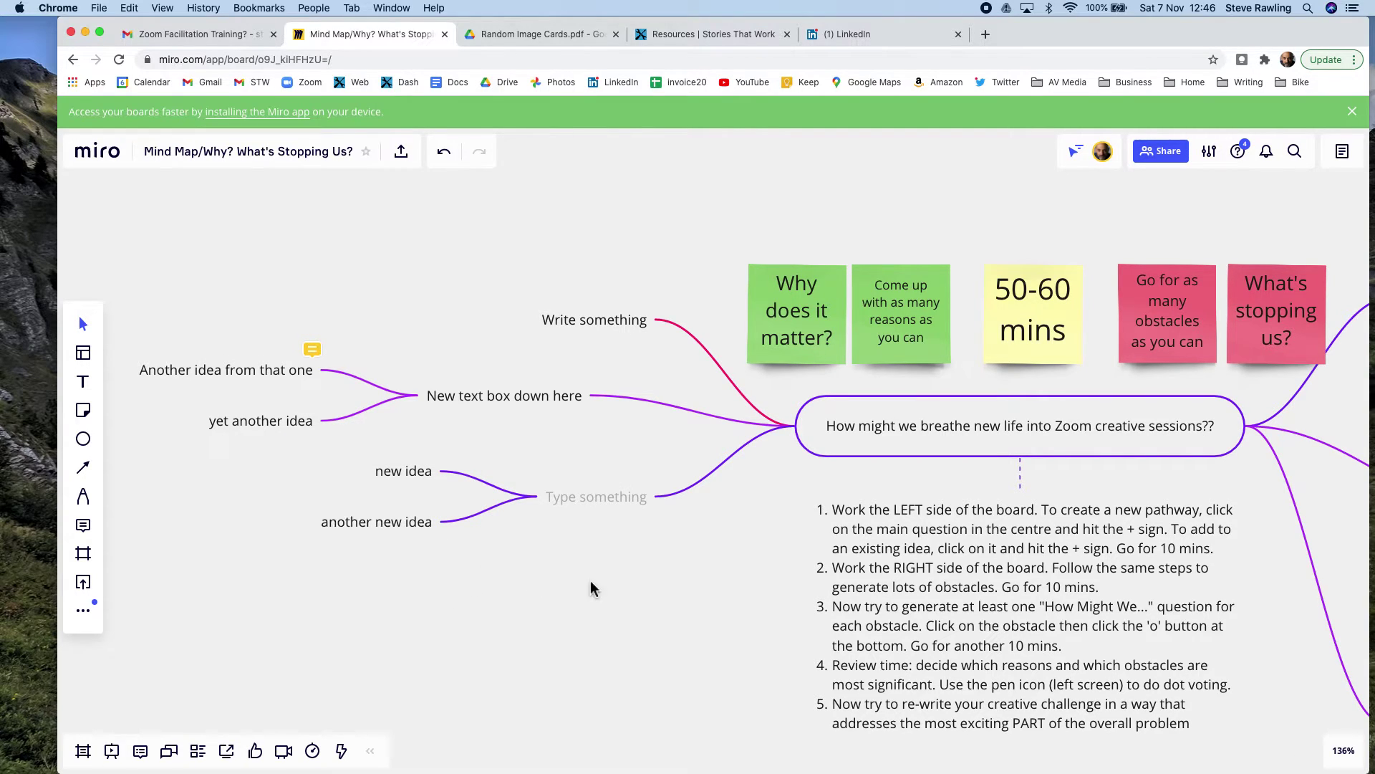
Step: Drag the 'Type something' branch lower on the left, then recentre on the central question
{"action": "left_click_drag", "start_coordinate": [624, 497], "coordinate": [489, 618]}
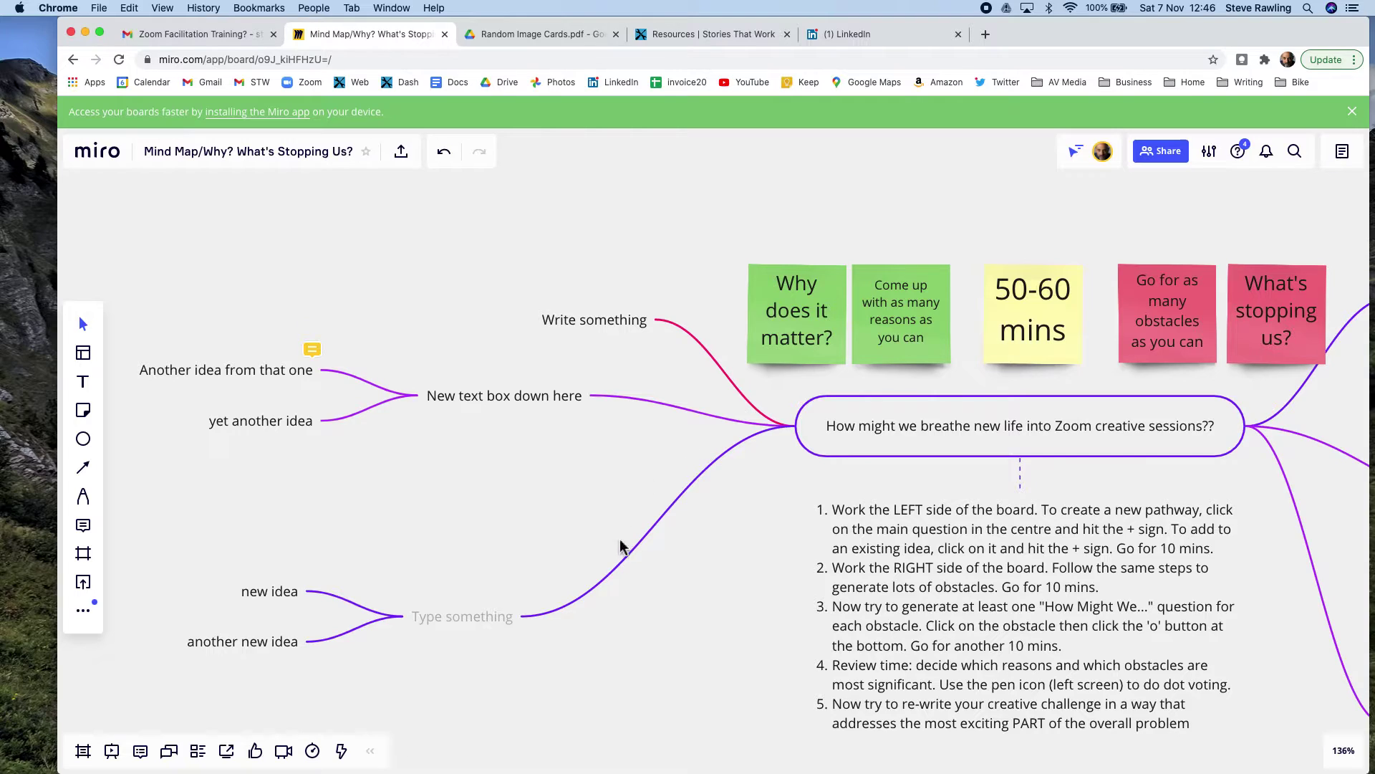
{"action": "left_click", "coordinate": [452, 620]}
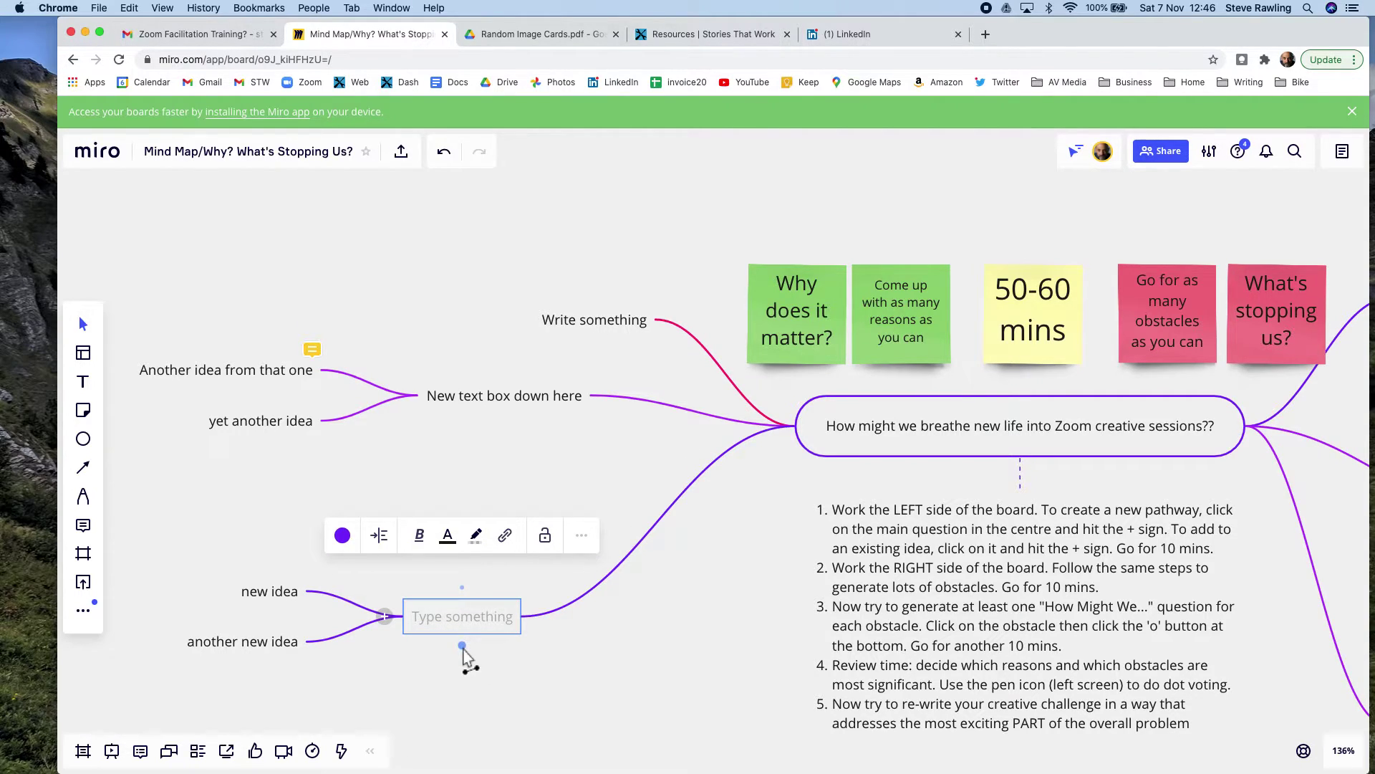
{"action": "left_click", "coordinate": [702, 610]}
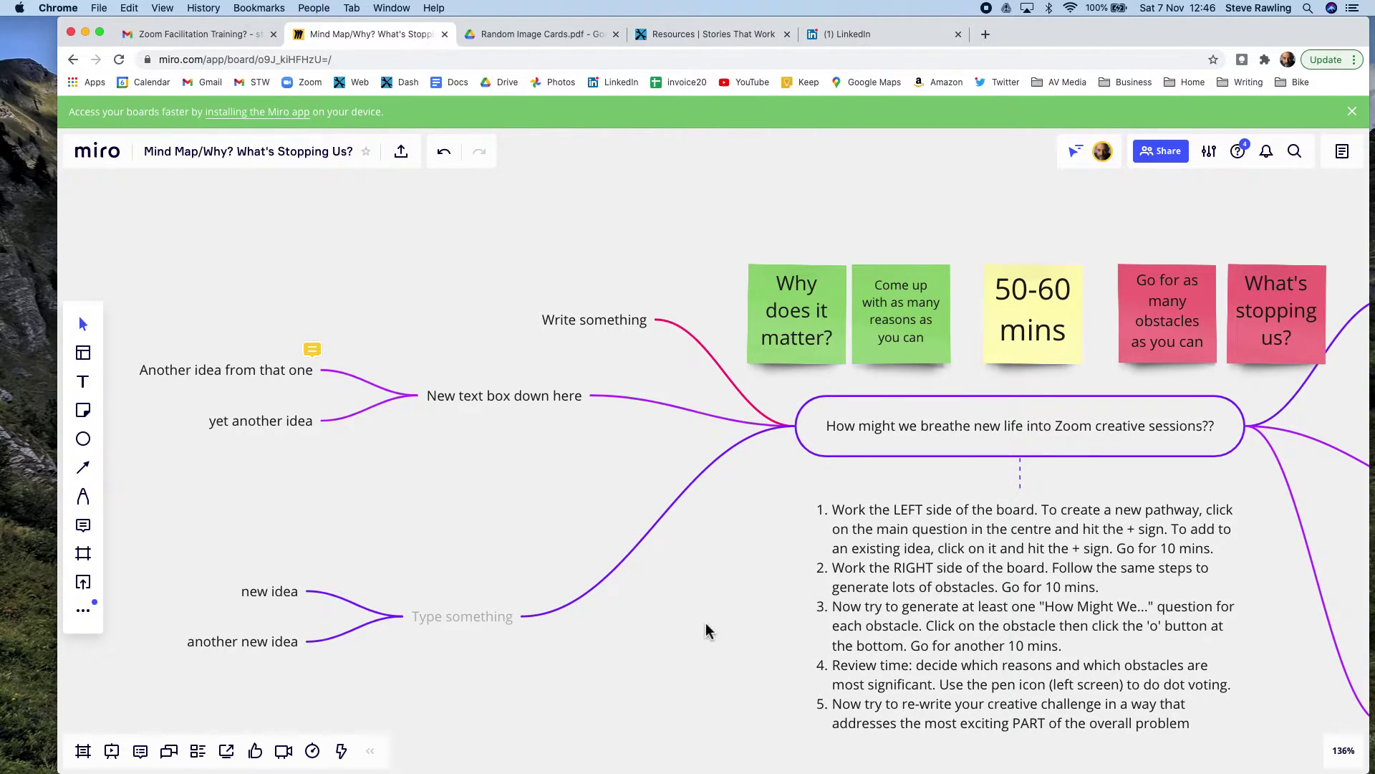
{"action": "left_click_drag", "start_coordinate": [705, 630], "coordinate": [614, 633]}
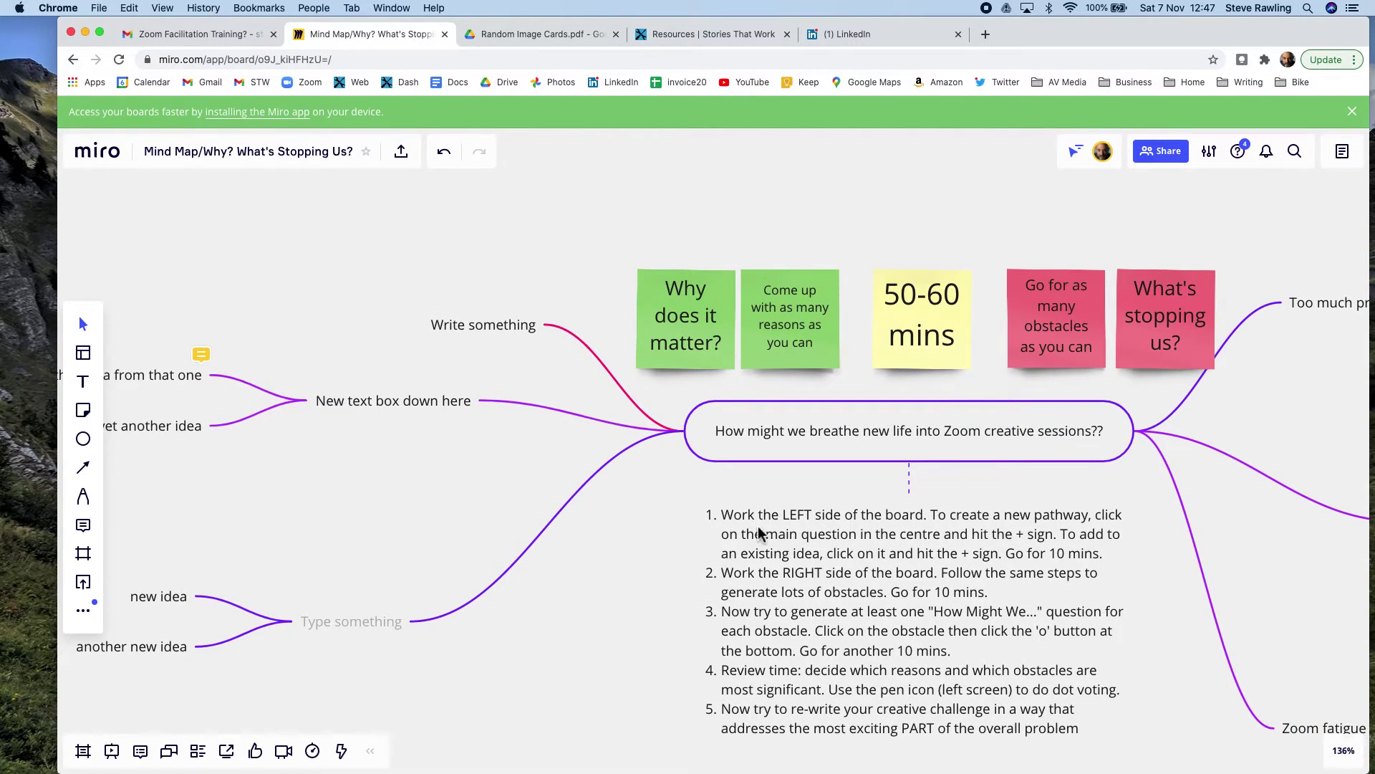
Step: Pan the board left to reveal the right-side obstacle branches
{"action": "left_click", "coordinate": [801, 548]}
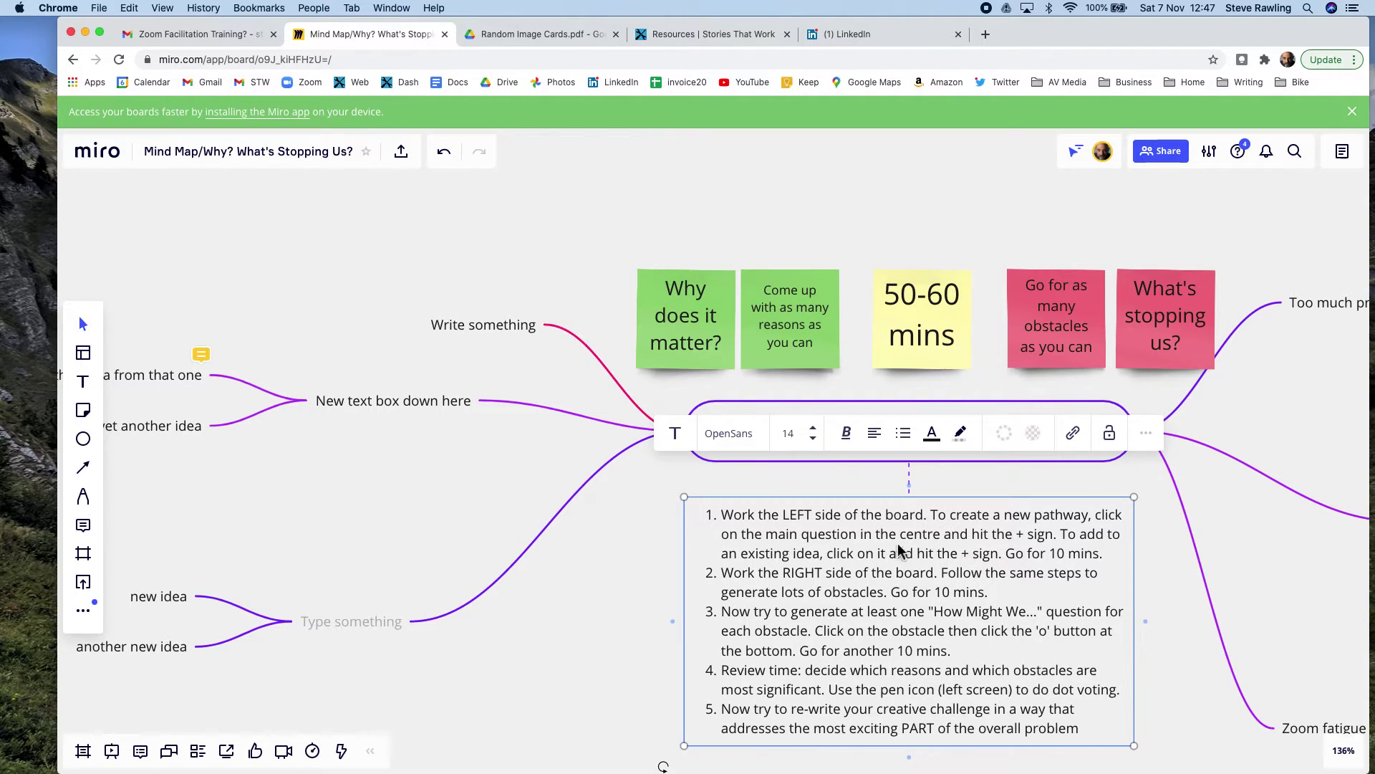
{"action": "left_click", "coordinate": [570, 620]}
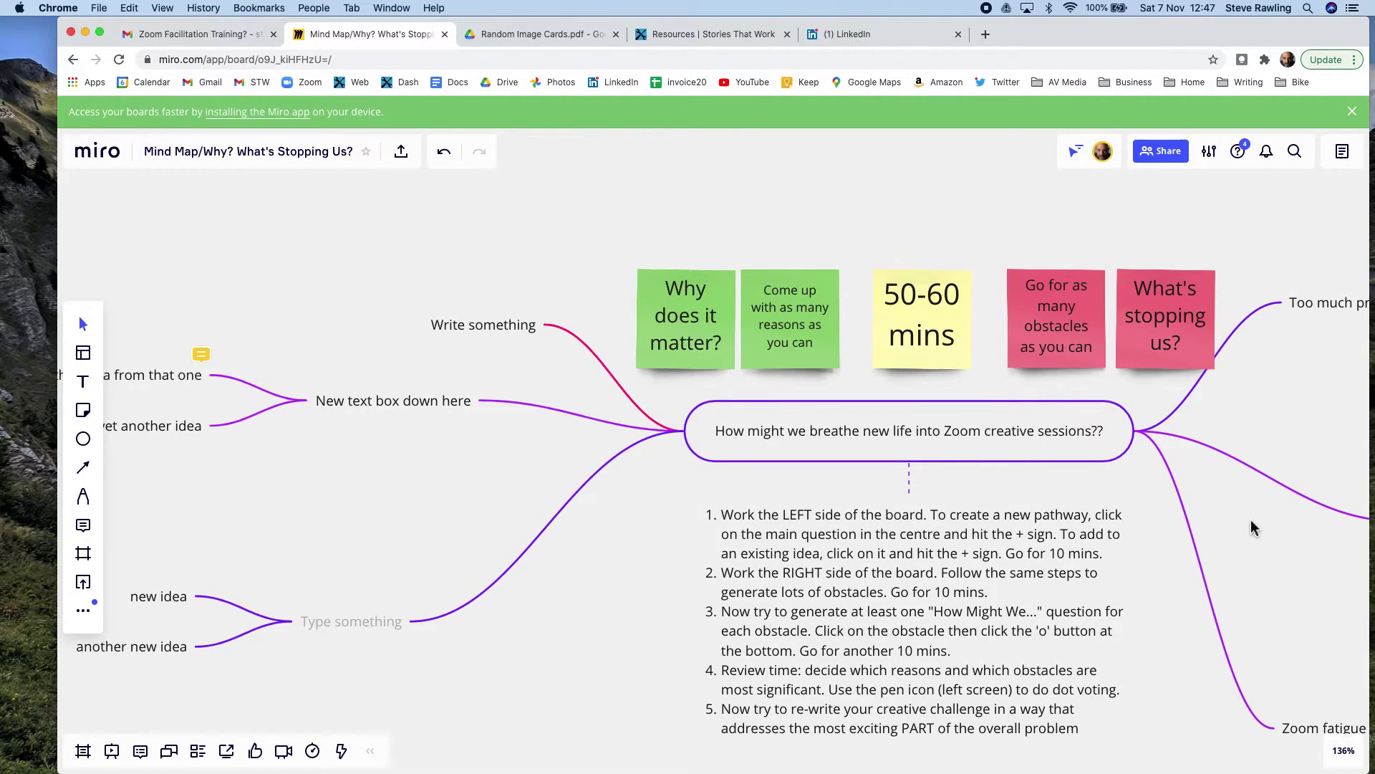
{"action": "left_click_drag", "start_coordinate": [1222, 520], "coordinate": [455, 547]}
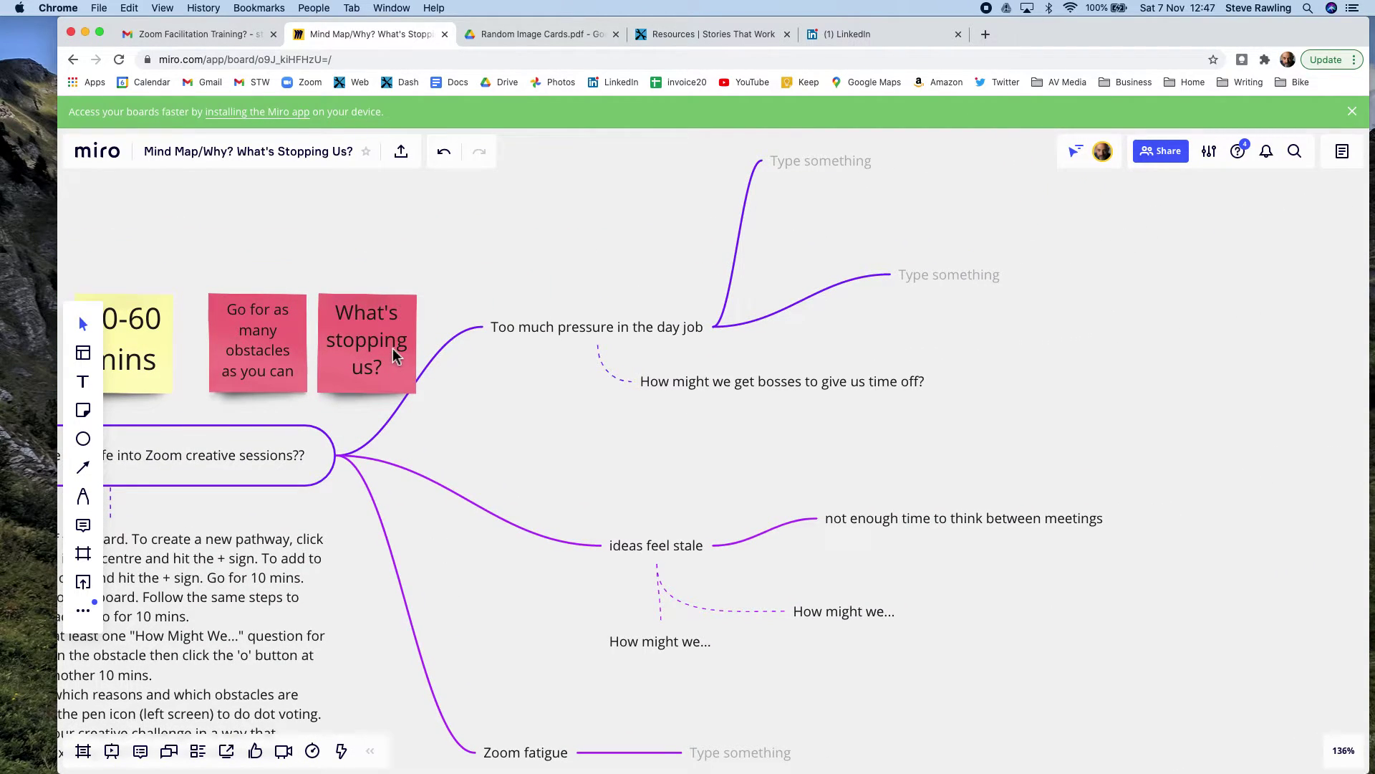
Step: Add an empty obstacle branch off the central question, below 'Zoom fatigue'
{"action": "left_click", "coordinate": [583, 328]}
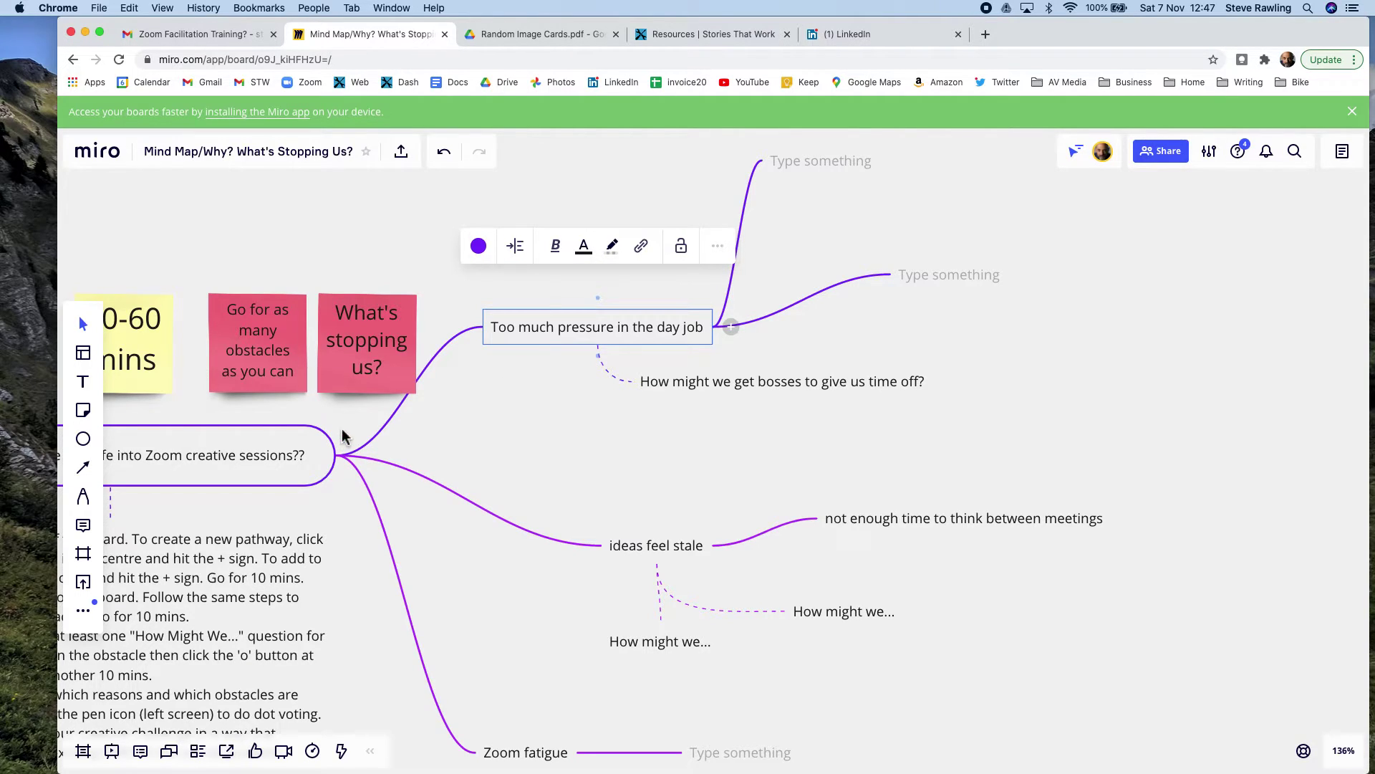
{"action": "left_click", "coordinate": [324, 459]}
{"action": "left_click", "coordinate": [356, 456]}
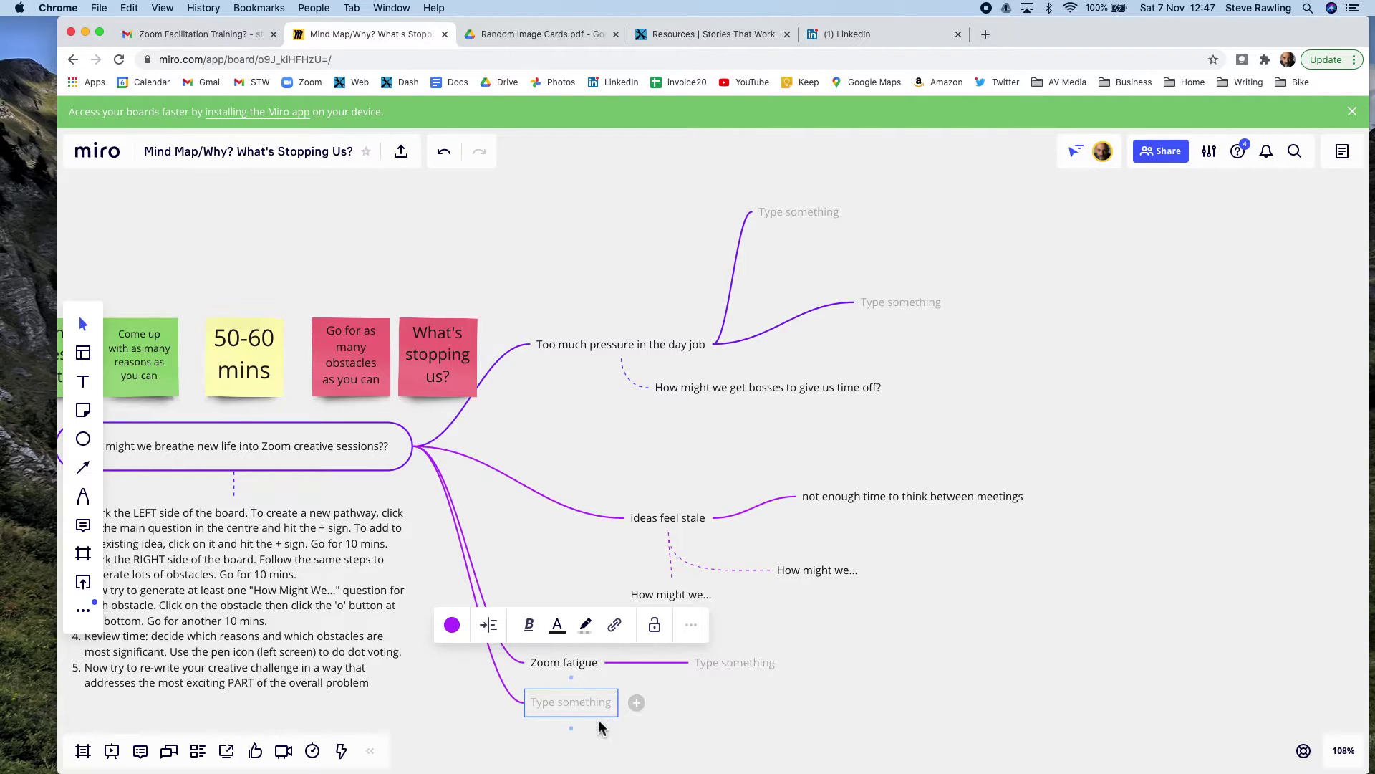
{"action": "scroll", "coordinate": [518, 706], "scroll_direction": "down", "scroll_amount": 4}
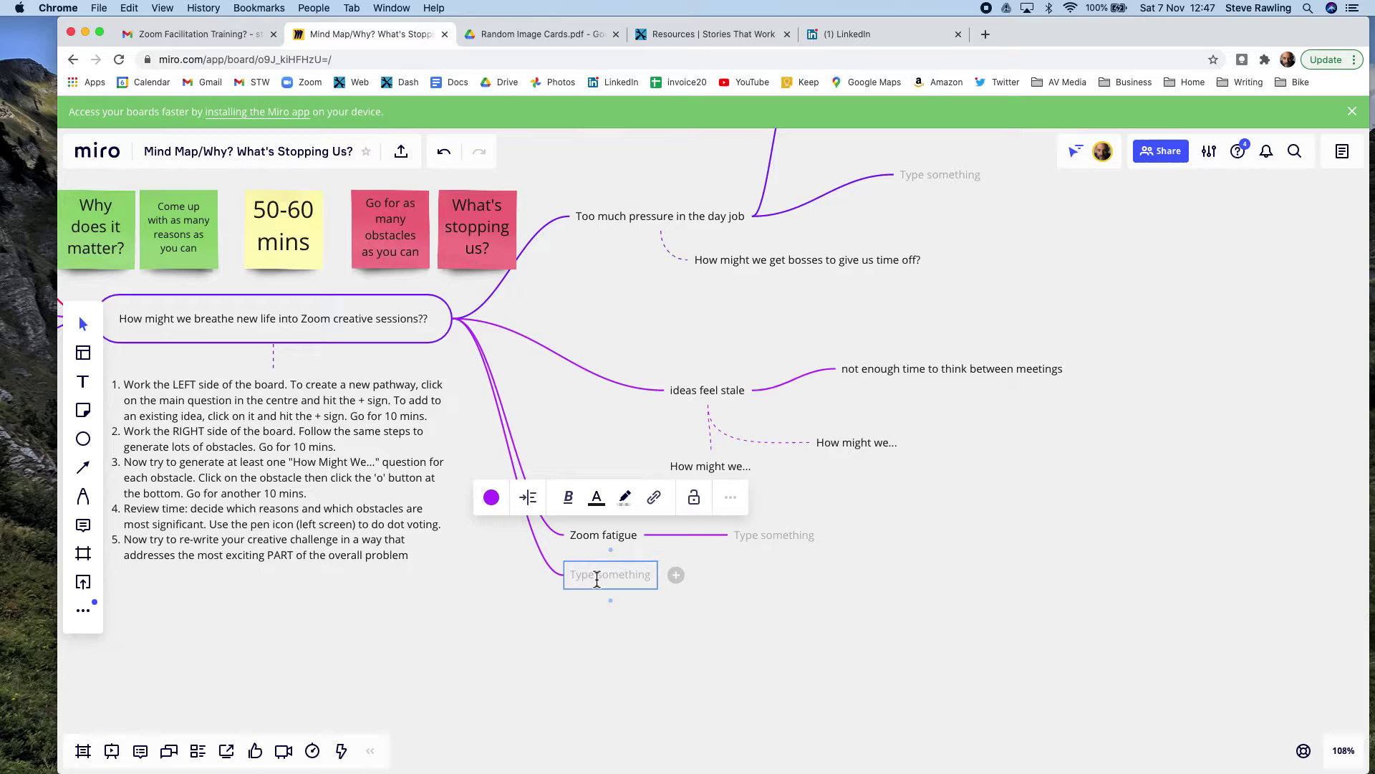
{"action": "key", "text": "Escape"}
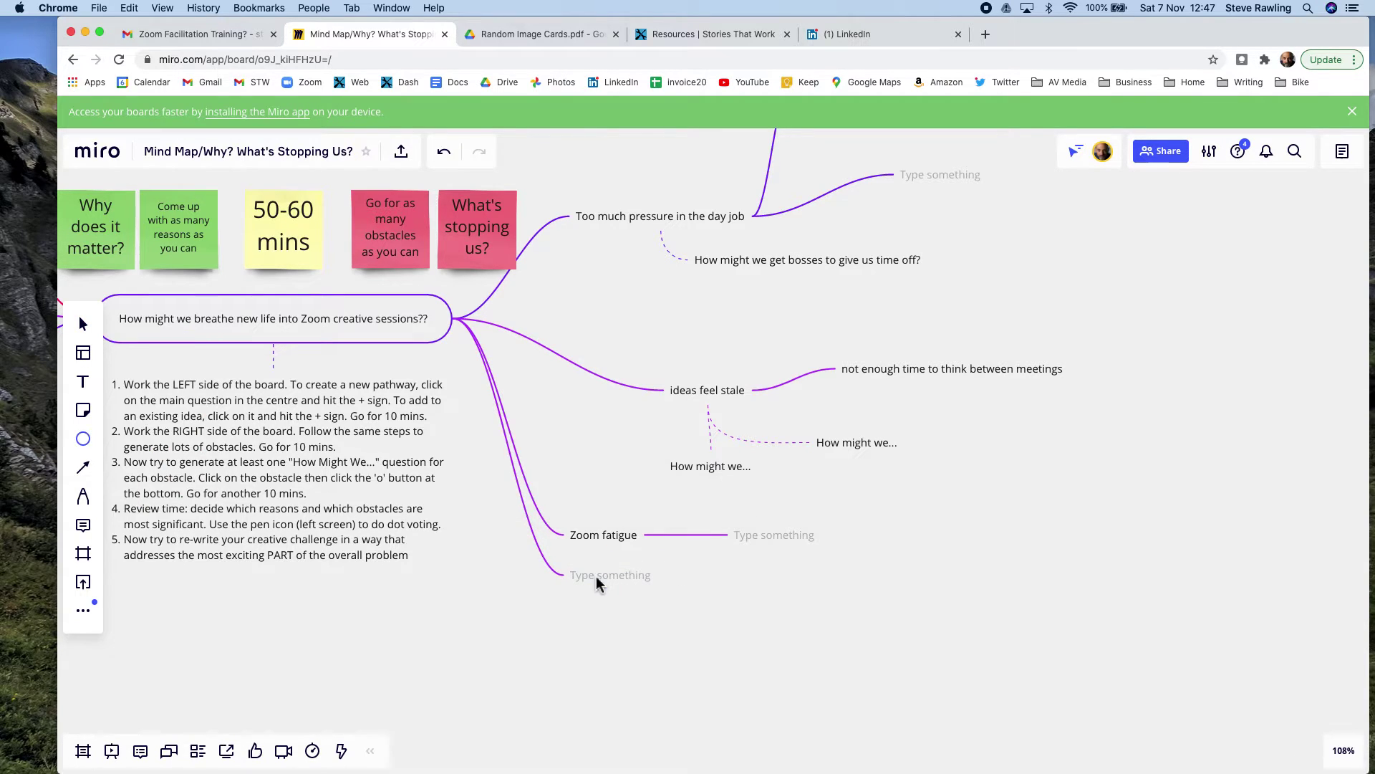
Step: Name it 'another obstacle', add child 'yet another obstacle', and reposition both nodes
{"action": "left_click", "coordinate": [596, 577]}
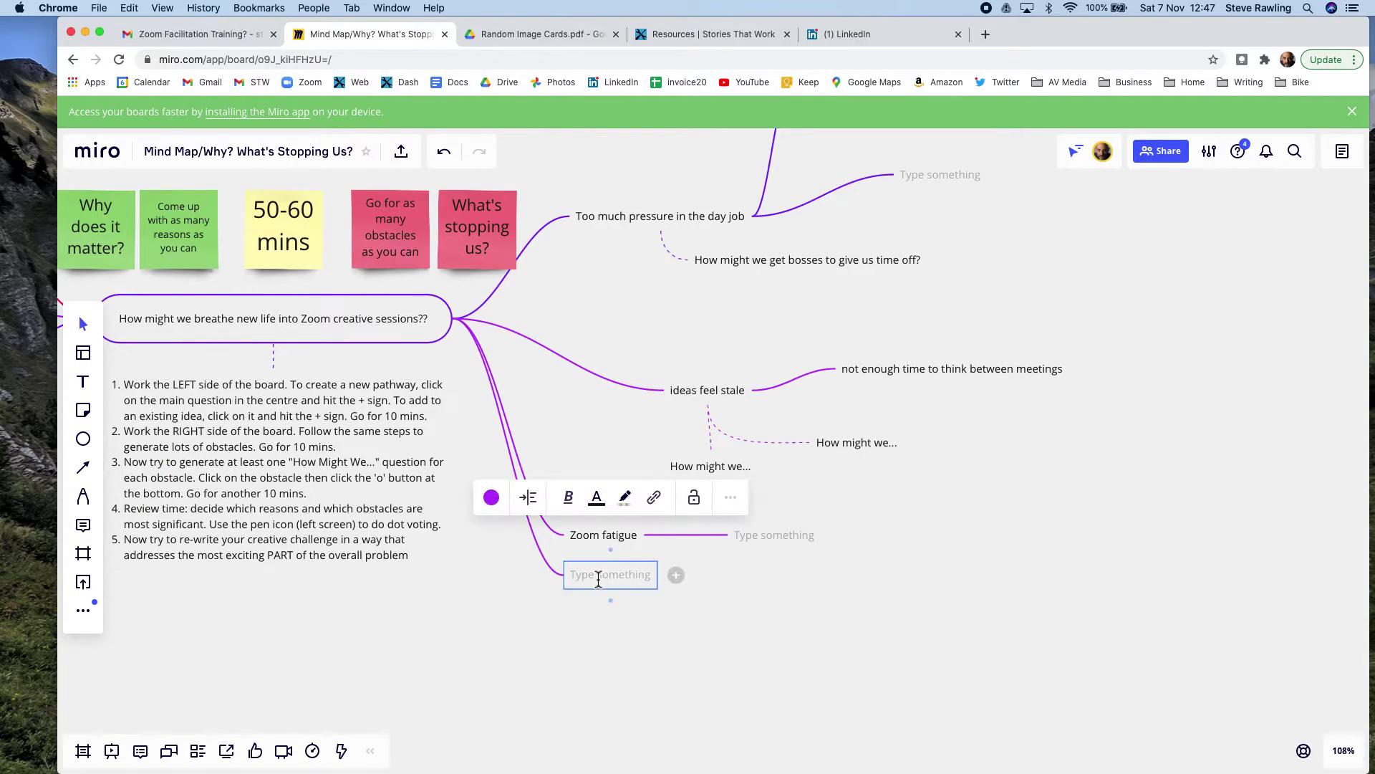
{"action": "type", "text": "another obs"}
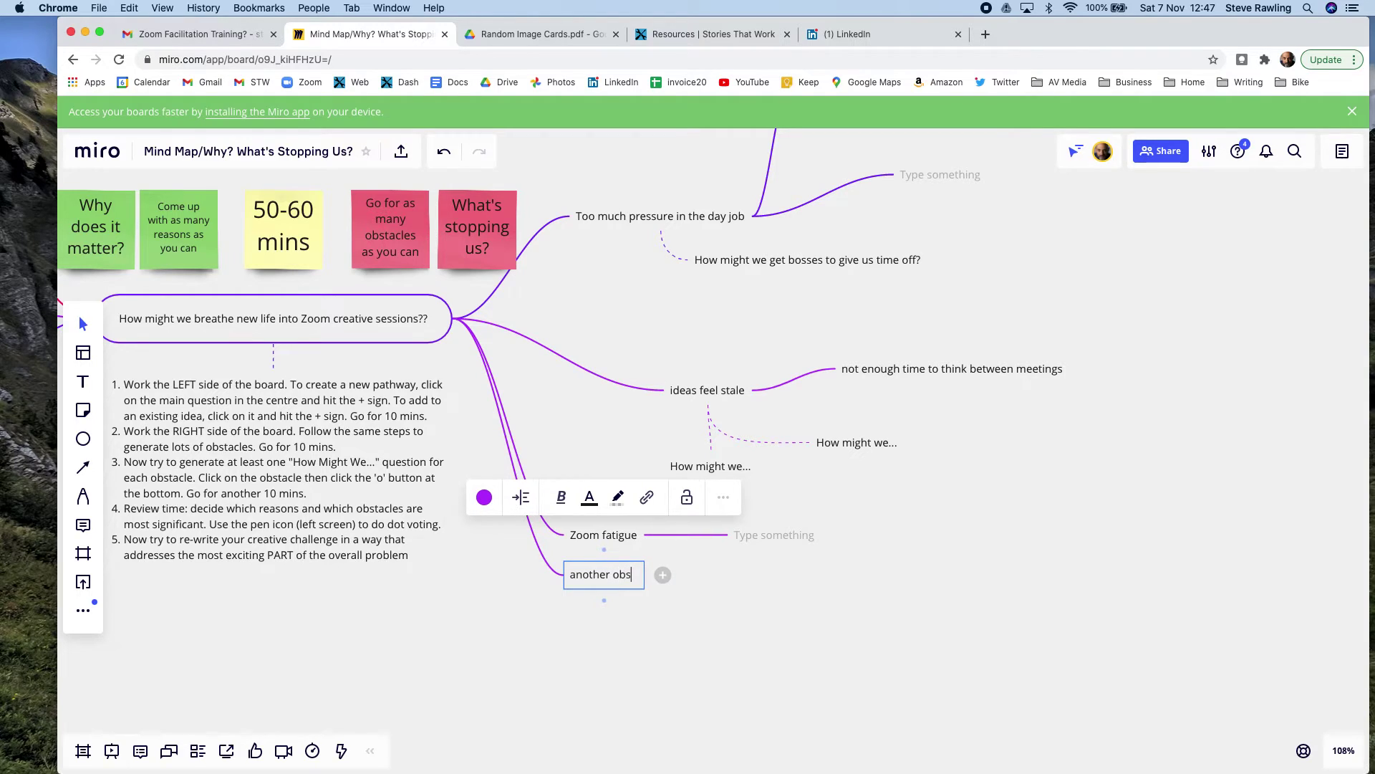
{"action": "type", "text": "tacle"}
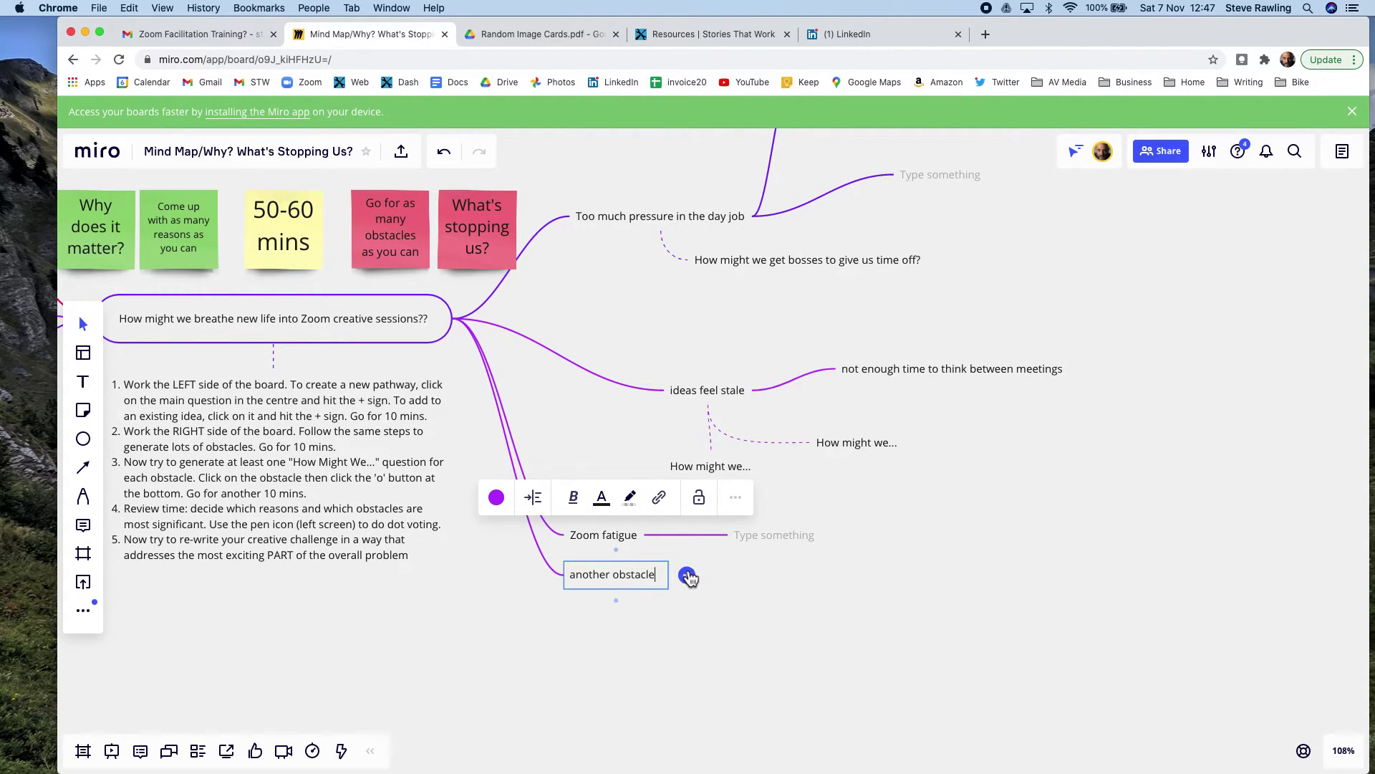
{"action": "left_click", "coordinate": [688, 576]}
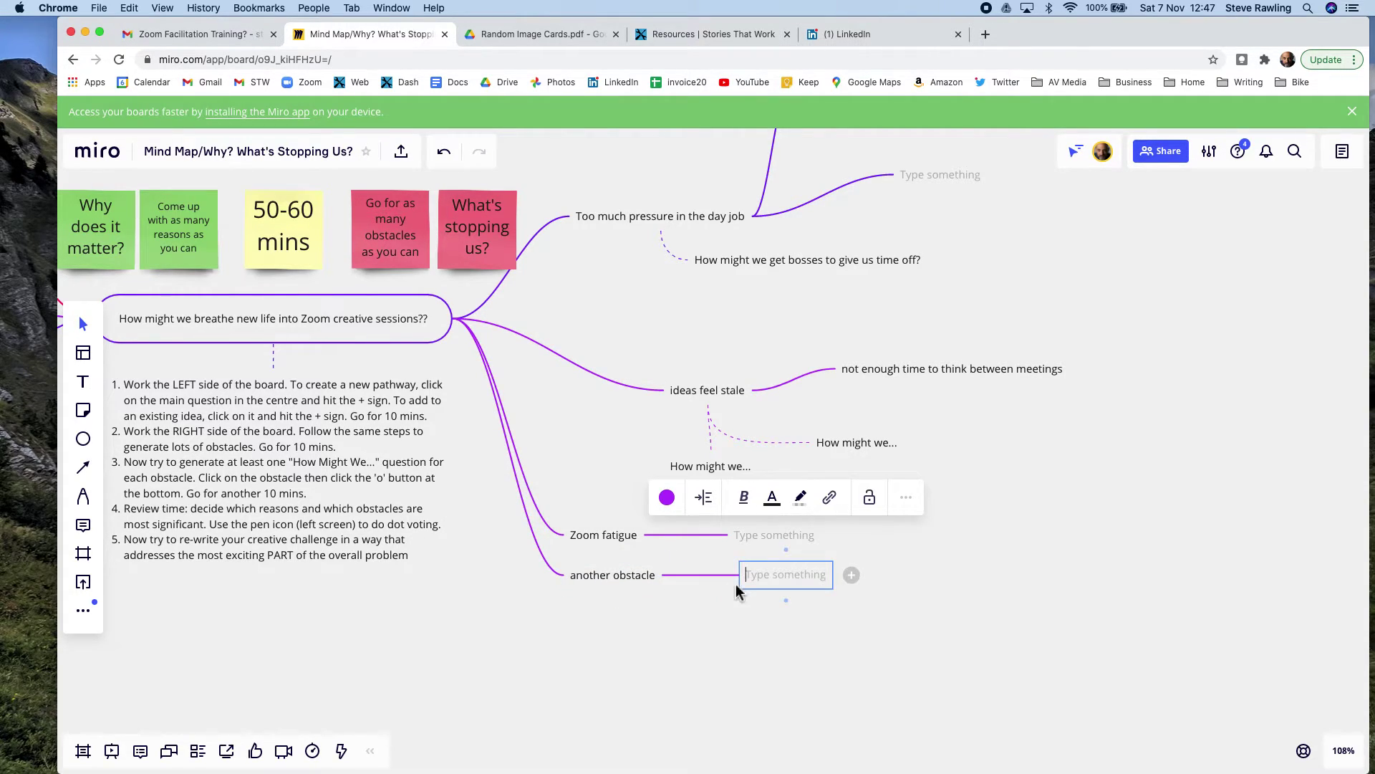
{"action": "type", "text": "yet another "}
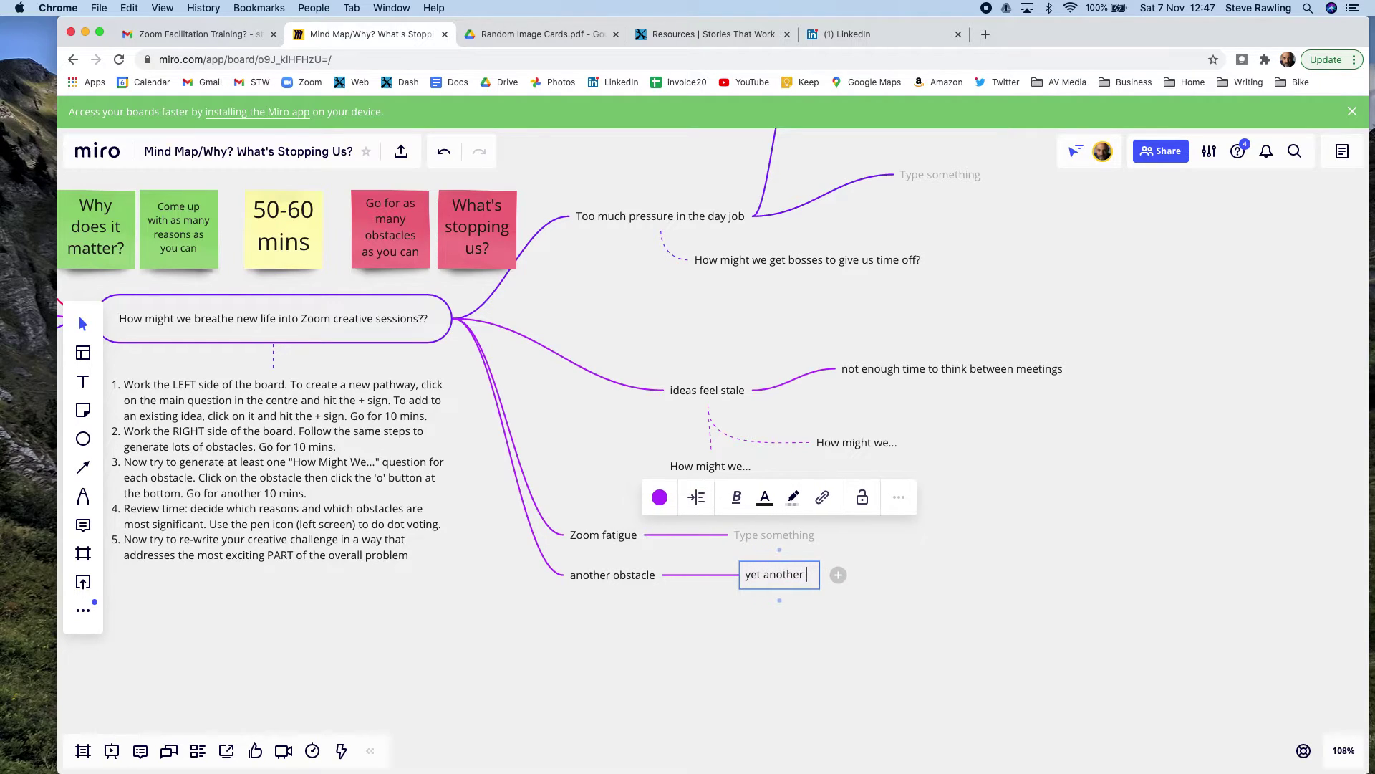
{"action": "type", "text": "obstacle"}
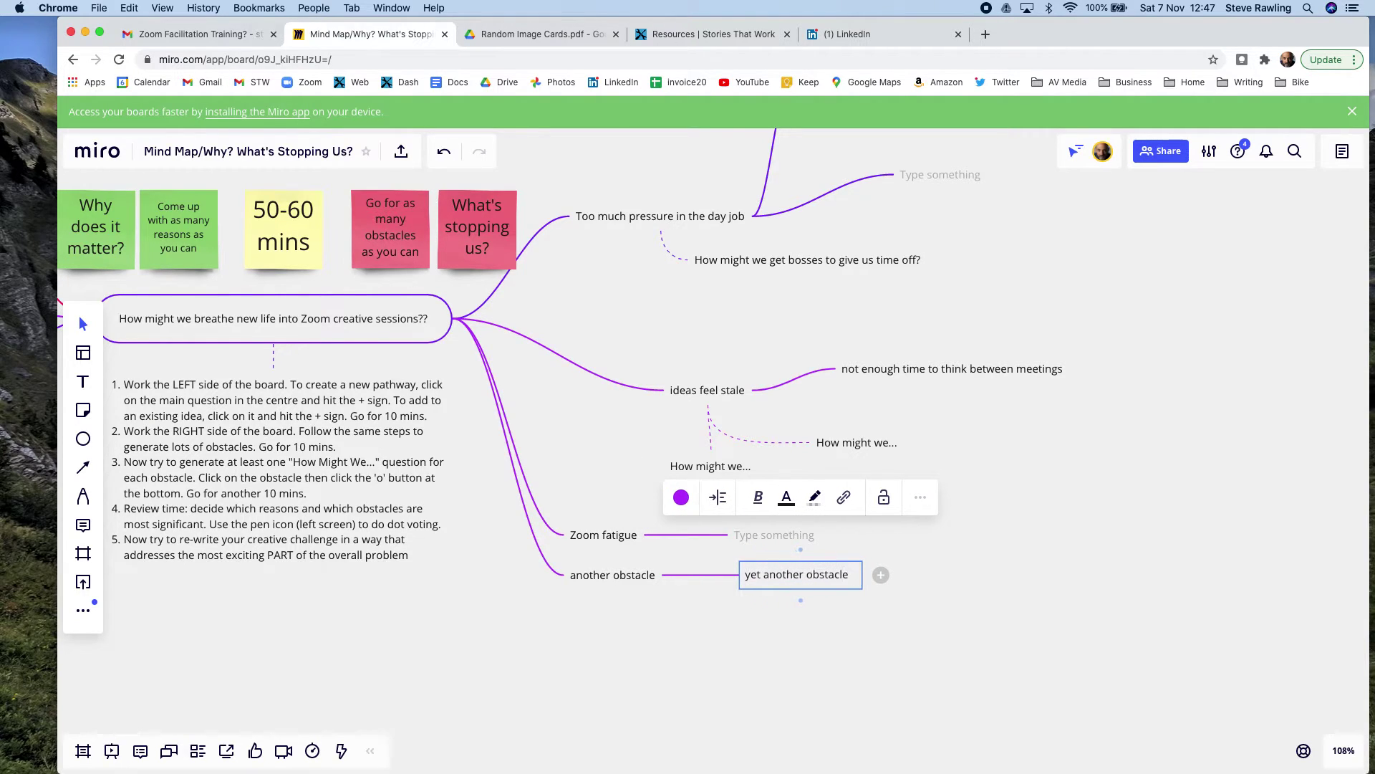
{"action": "left_click", "coordinate": [749, 648]}
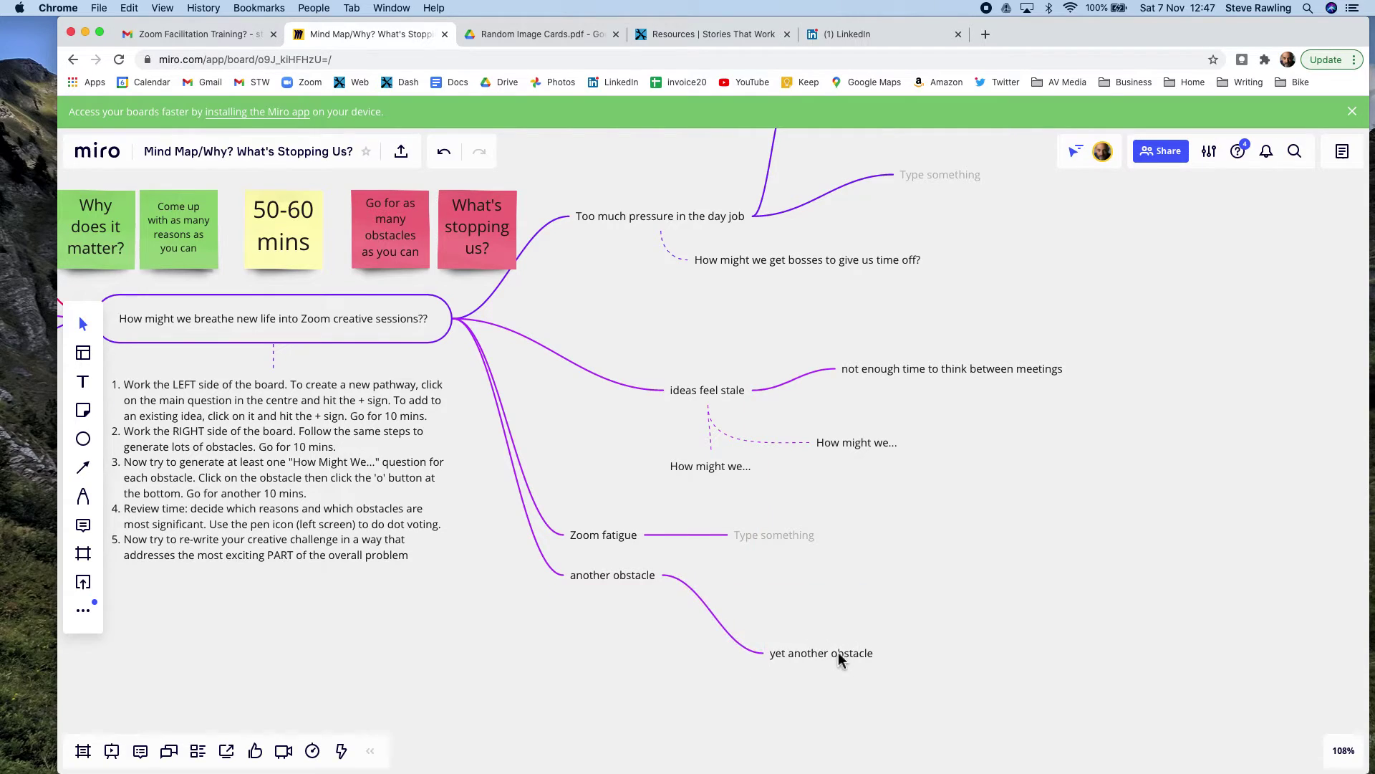
{"action": "left_click_drag", "start_coordinate": [622, 582], "coordinate": [587, 651]}
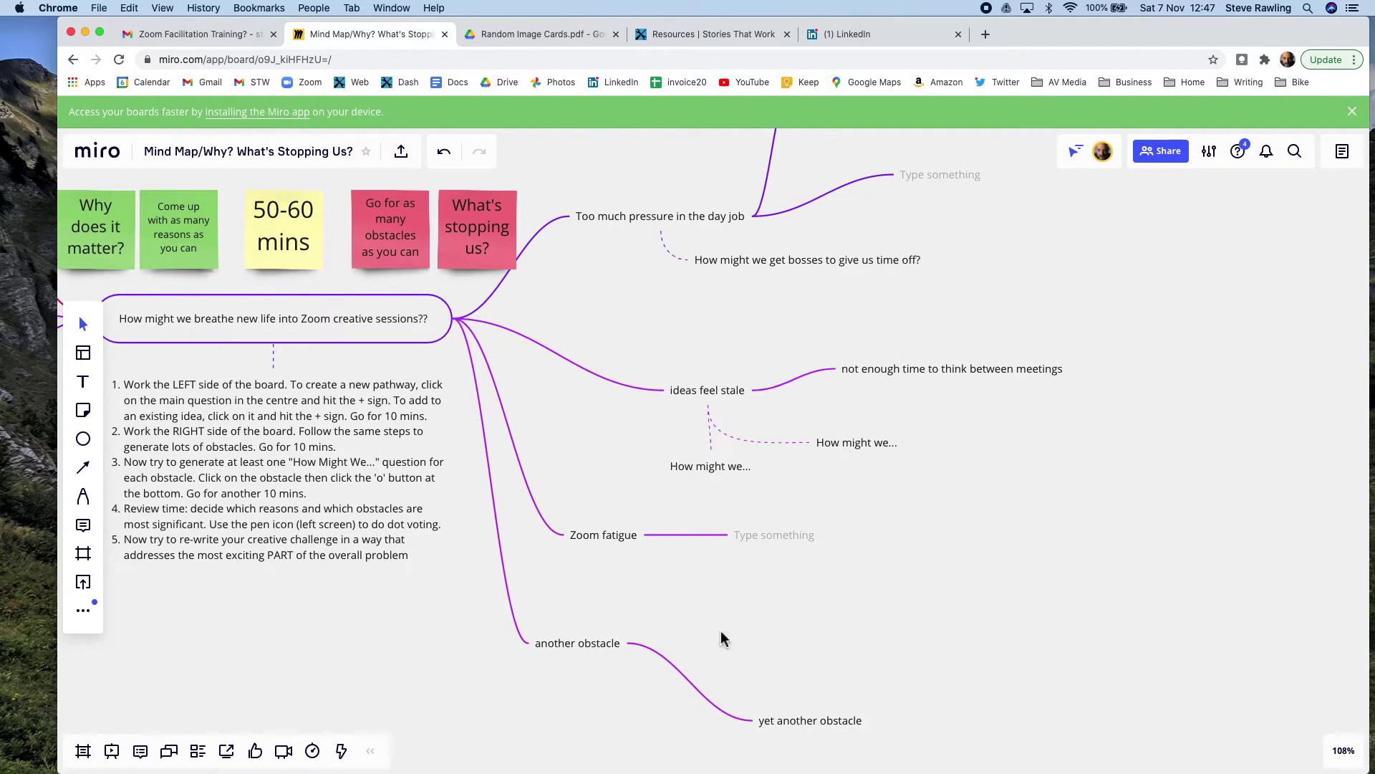
{"action": "left_click_drag", "start_coordinate": [814, 729], "coordinate": [911, 637]}
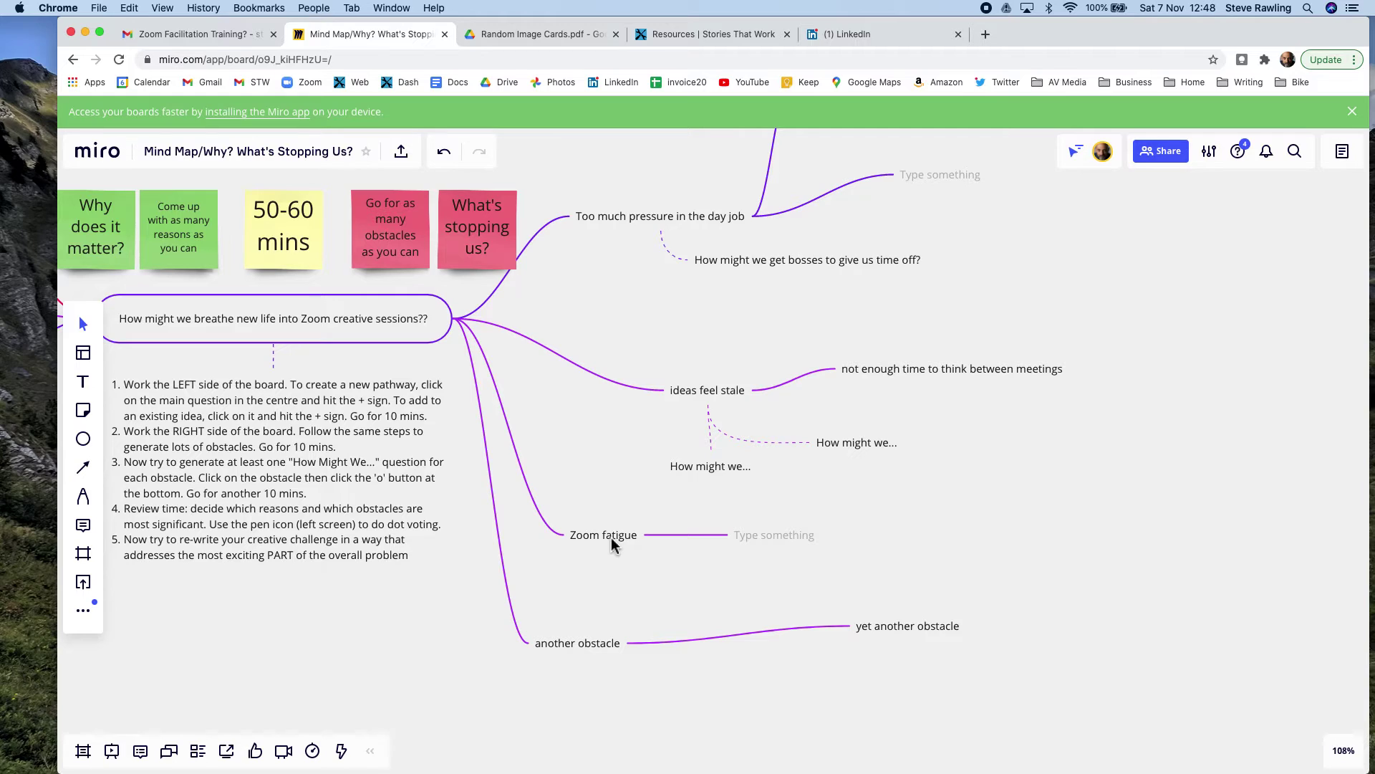
Step: Zoom in to 190% and centre the 'Too much pressure in the day job' obstacle
{"action": "scroll", "coordinate": [638, 408], "scroll_direction": "up", "scroll_amount": 5}
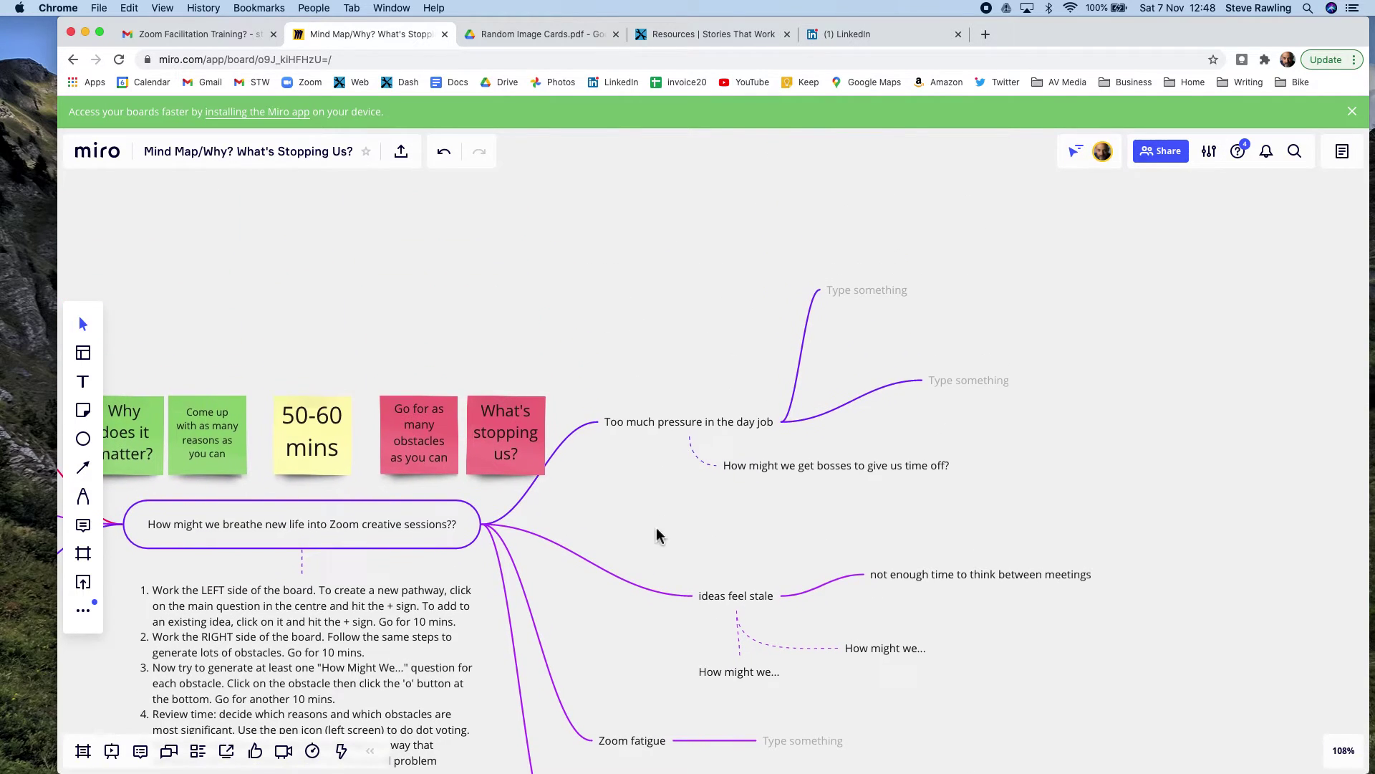
{"action": "left_click", "coordinate": [657, 428]}
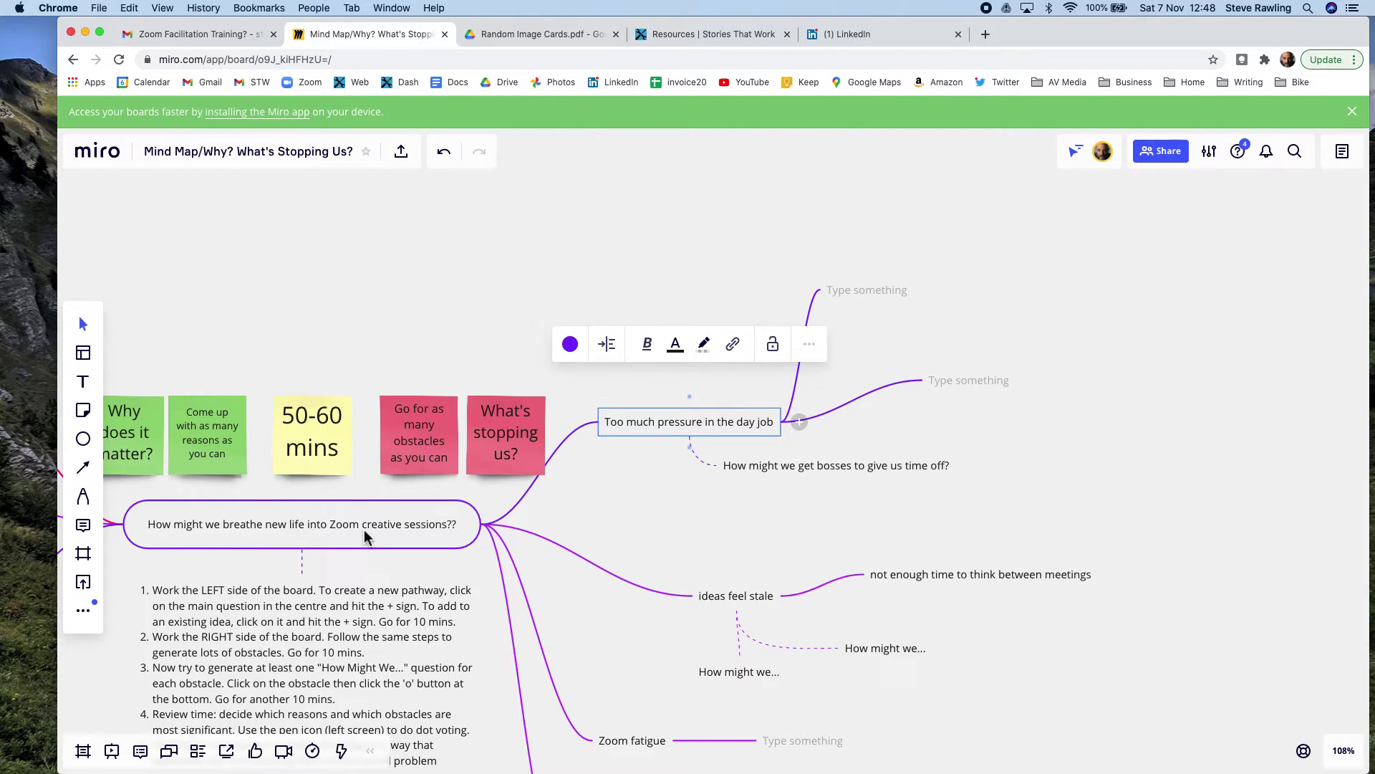
{"action": "scroll", "coordinate": [633, 501], "scroll_direction": "up", "scroll_amount": 3}
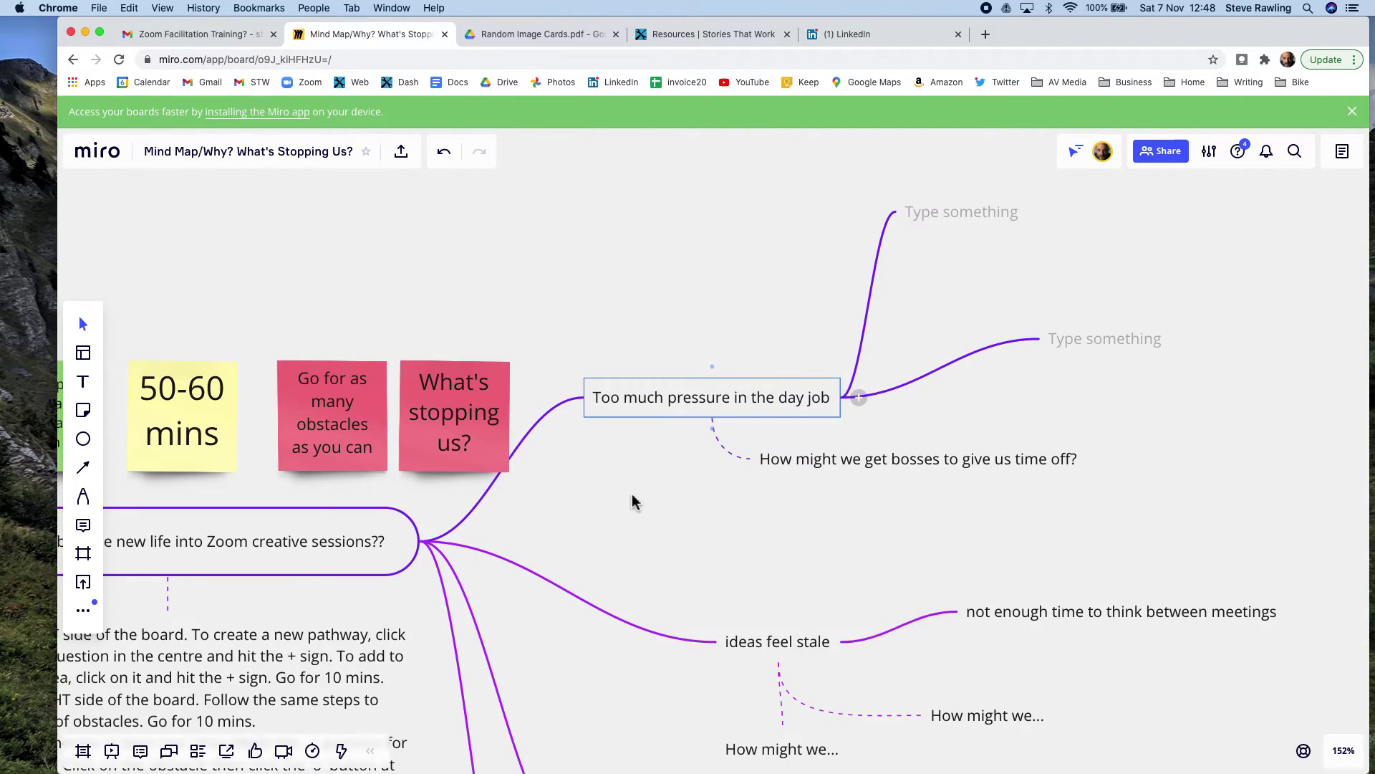
{"action": "scroll", "coordinate": [633, 502], "scroll_direction": "up", "scroll_amount": 2}
{"action": "left_click_drag", "start_coordinate": [691, 491], "coordinate": [586, 553]}
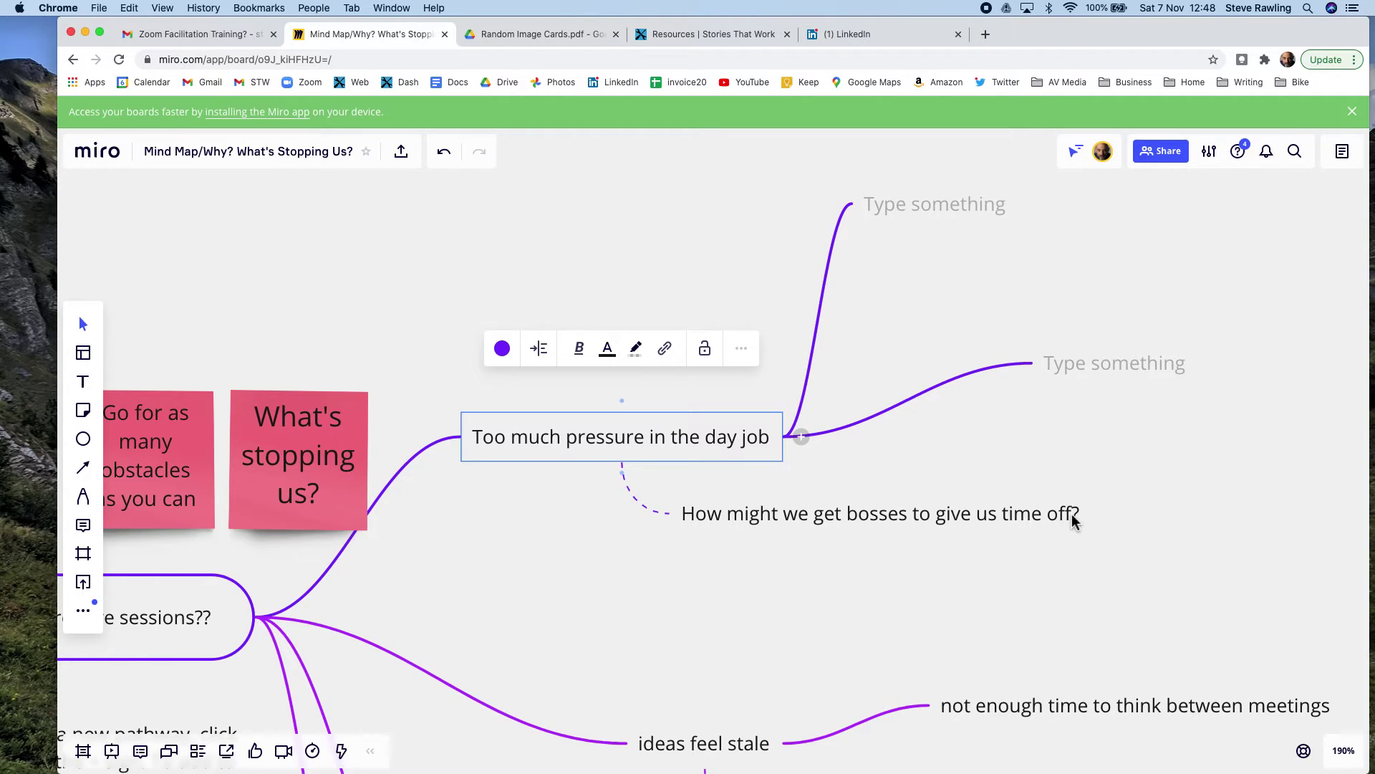
{"action": "left_click", "coordinate": [729, 582]}
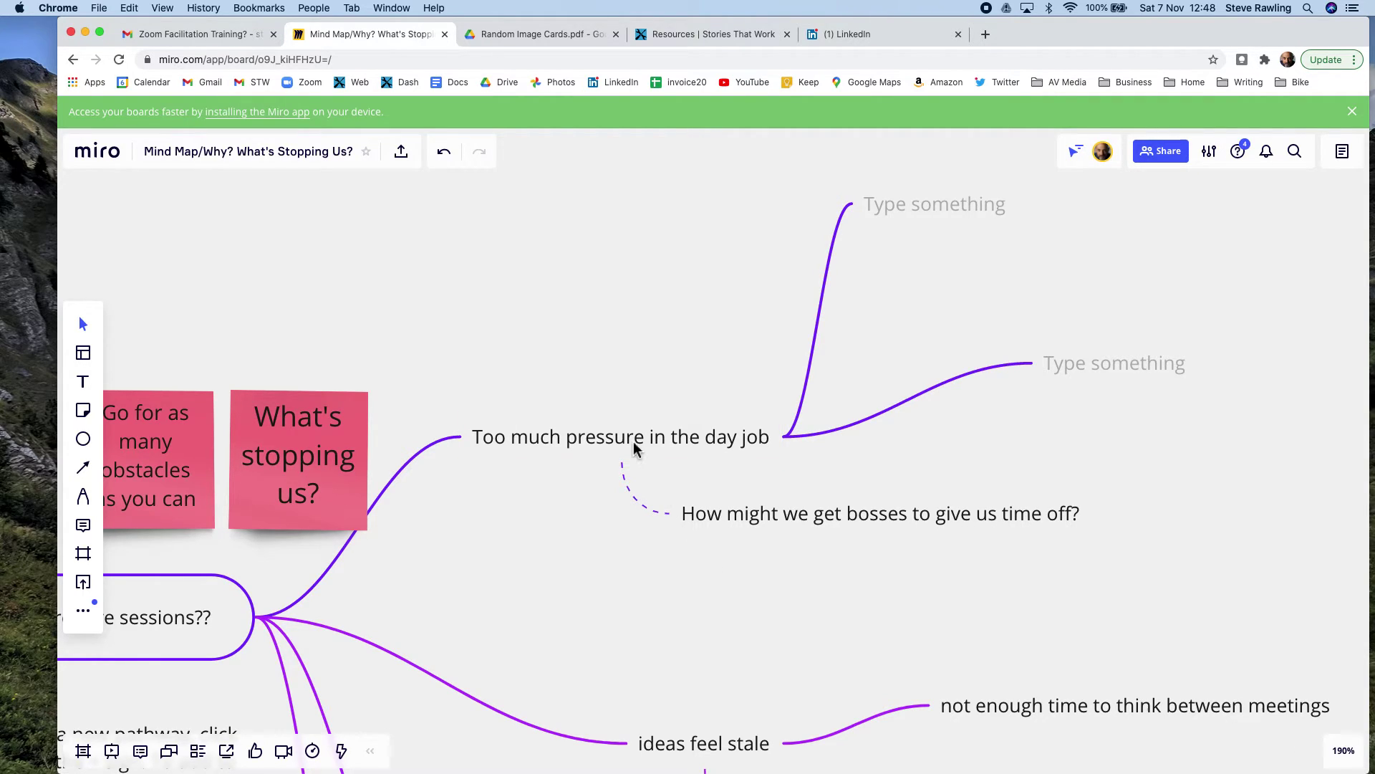
{"action": "left_click", "coordinate": [634, 443]}
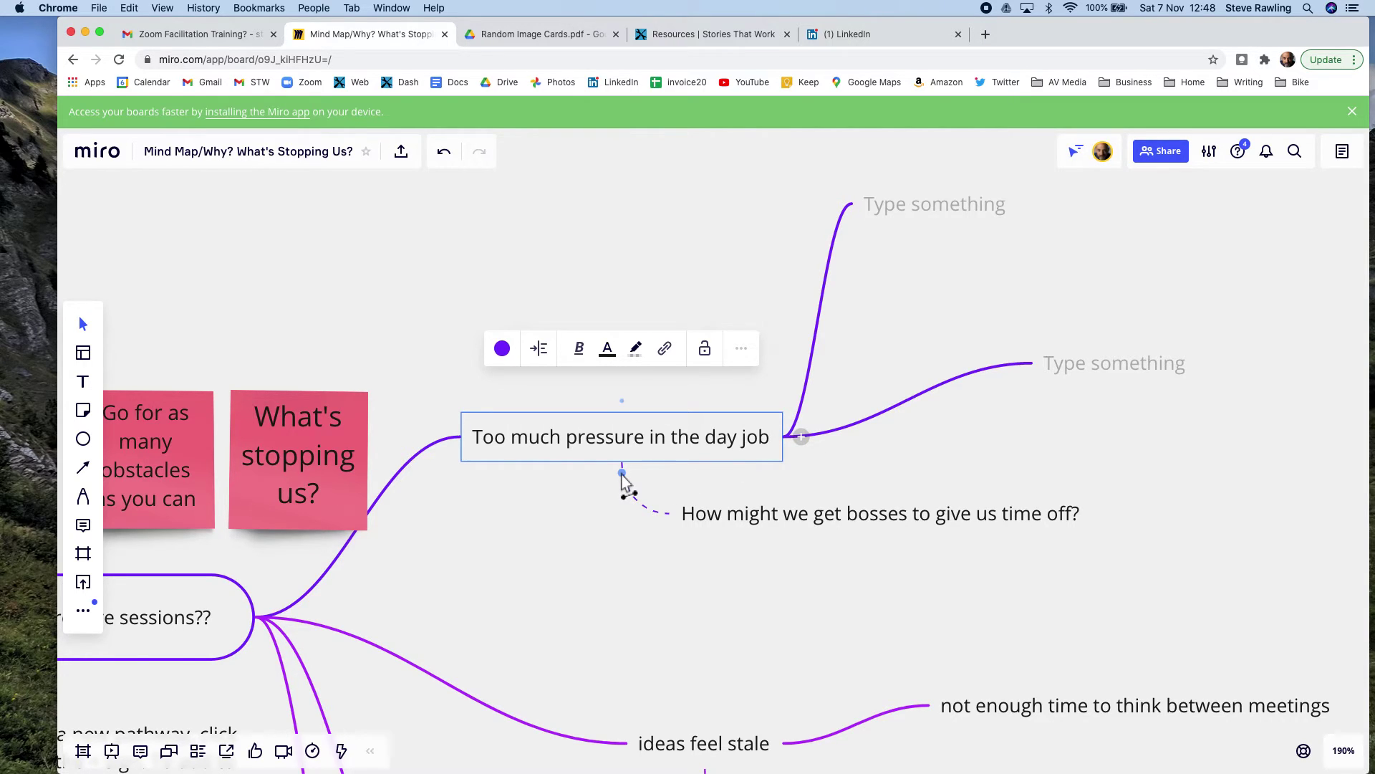
Step: Link a text item reading 'How might we make these sessions part of the day job?' under the bosses question
{"action": "left_click_drag", "start_coordinate": [623, 478], "coordinate": [626, 581]}
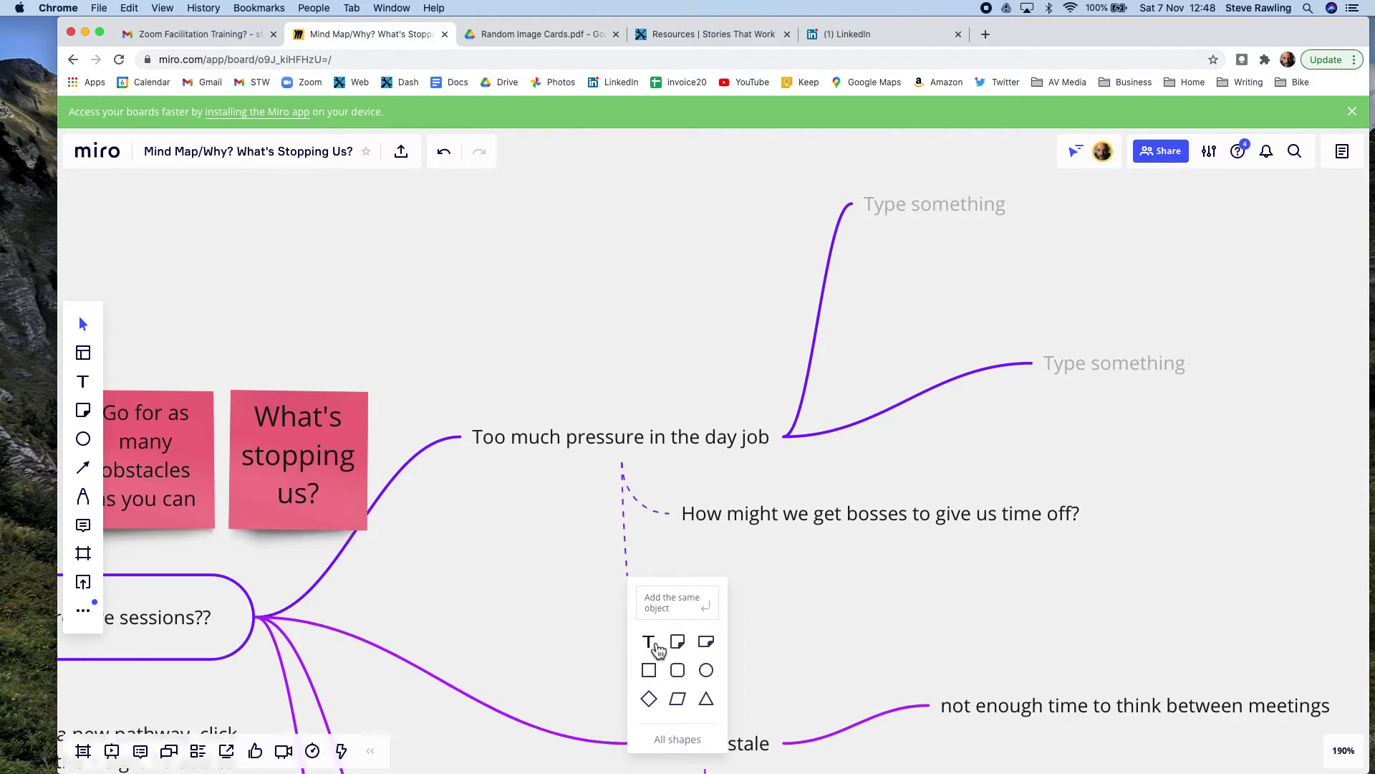
{"action": "left_click", "coordinate": [657, 647]}
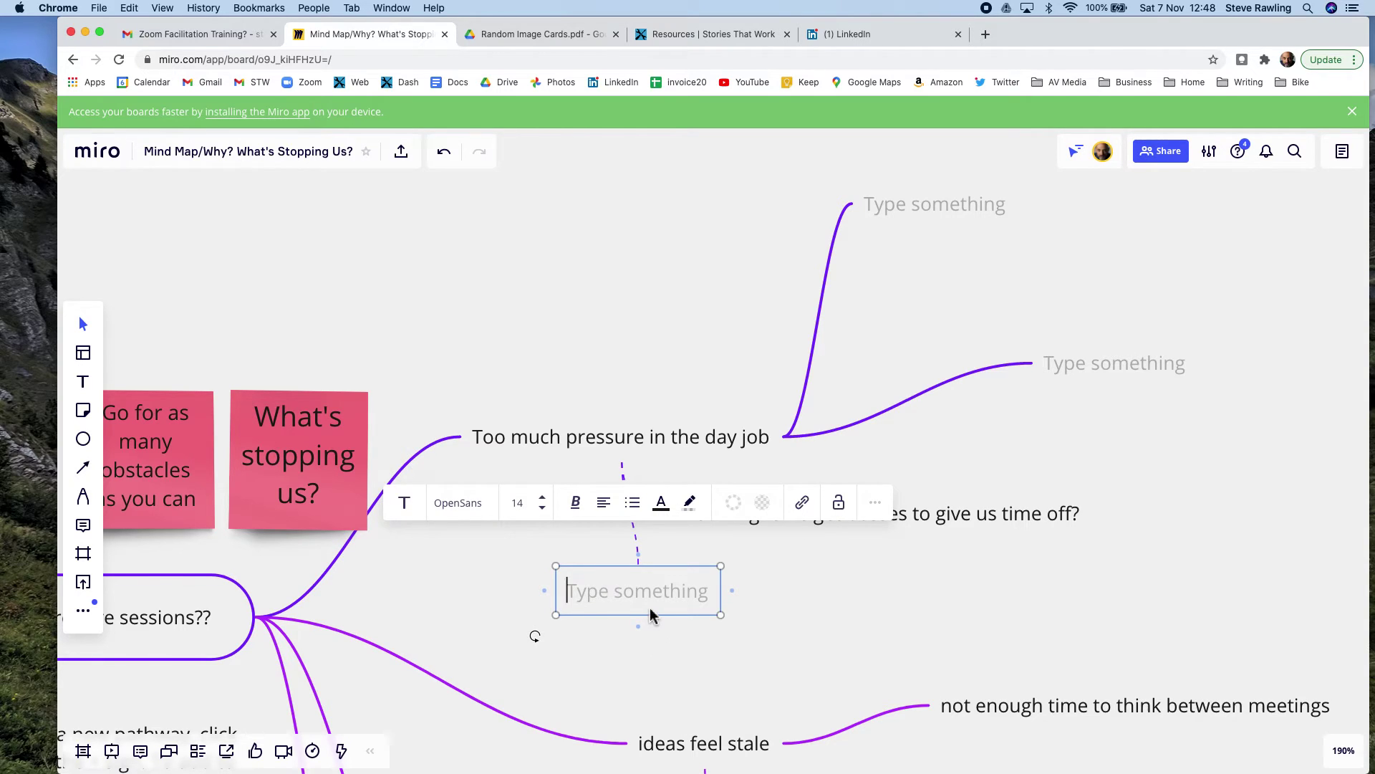
{"action": "left_click_drag", "start_coordinate": [652, 614], "coordinate": [726, 613]}
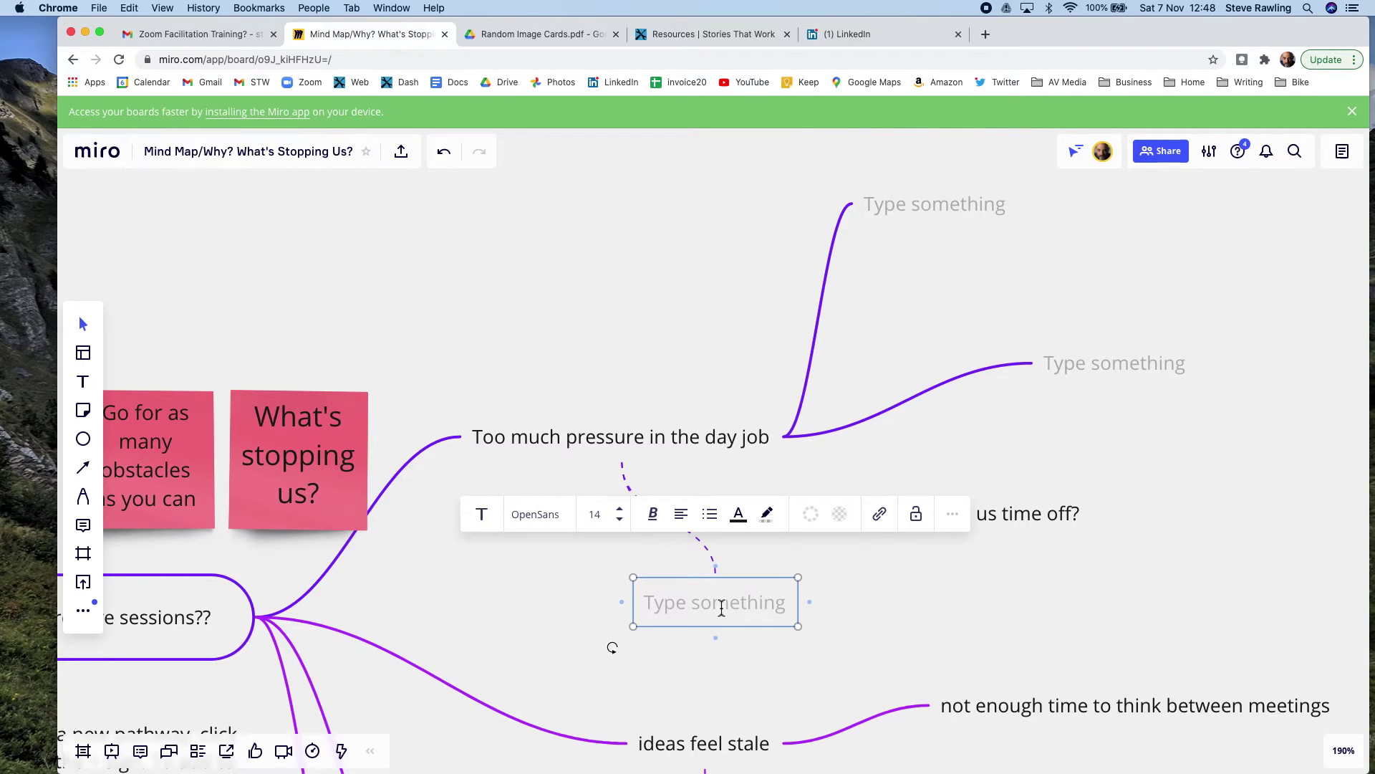
{"action": "type", "text": "How might "}
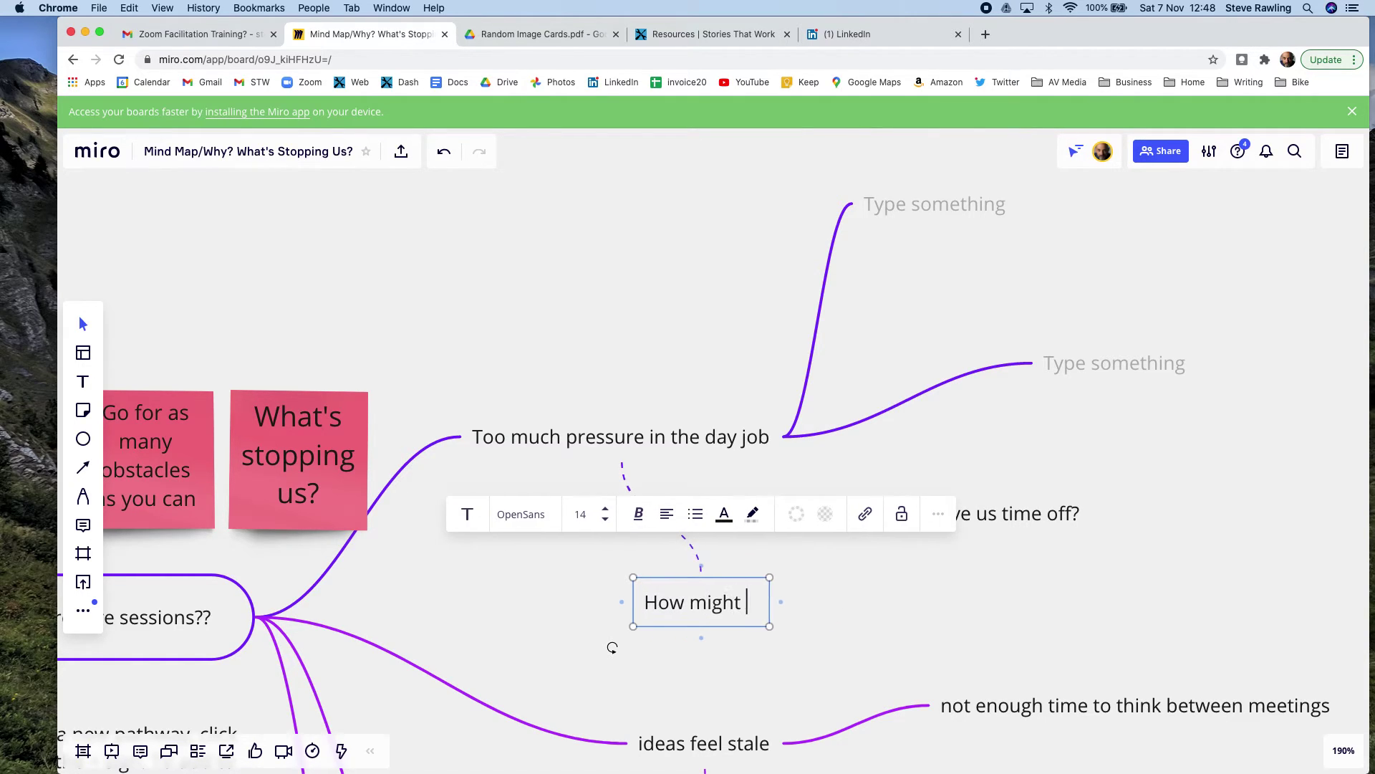
{"action": "type", "text": "we "}
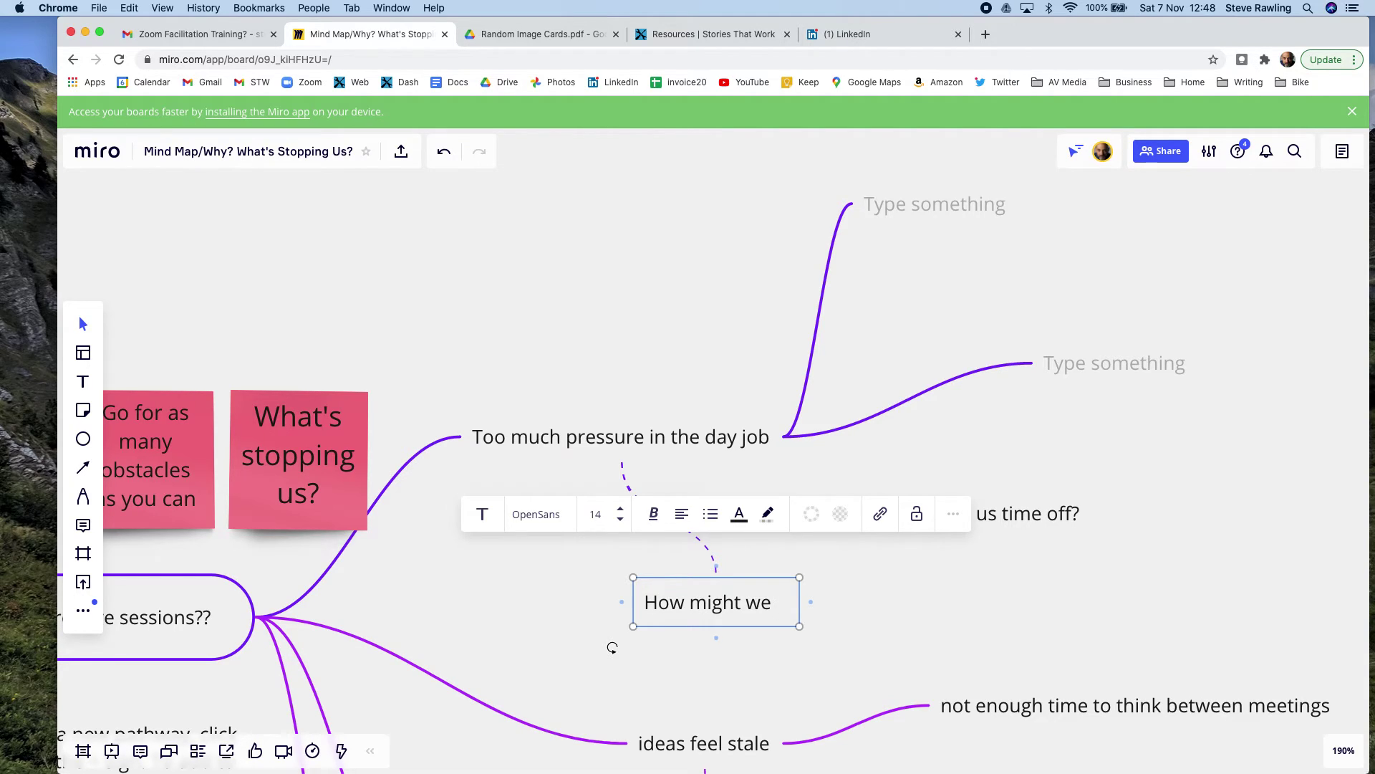
{"action": "type", "text": "make the"}
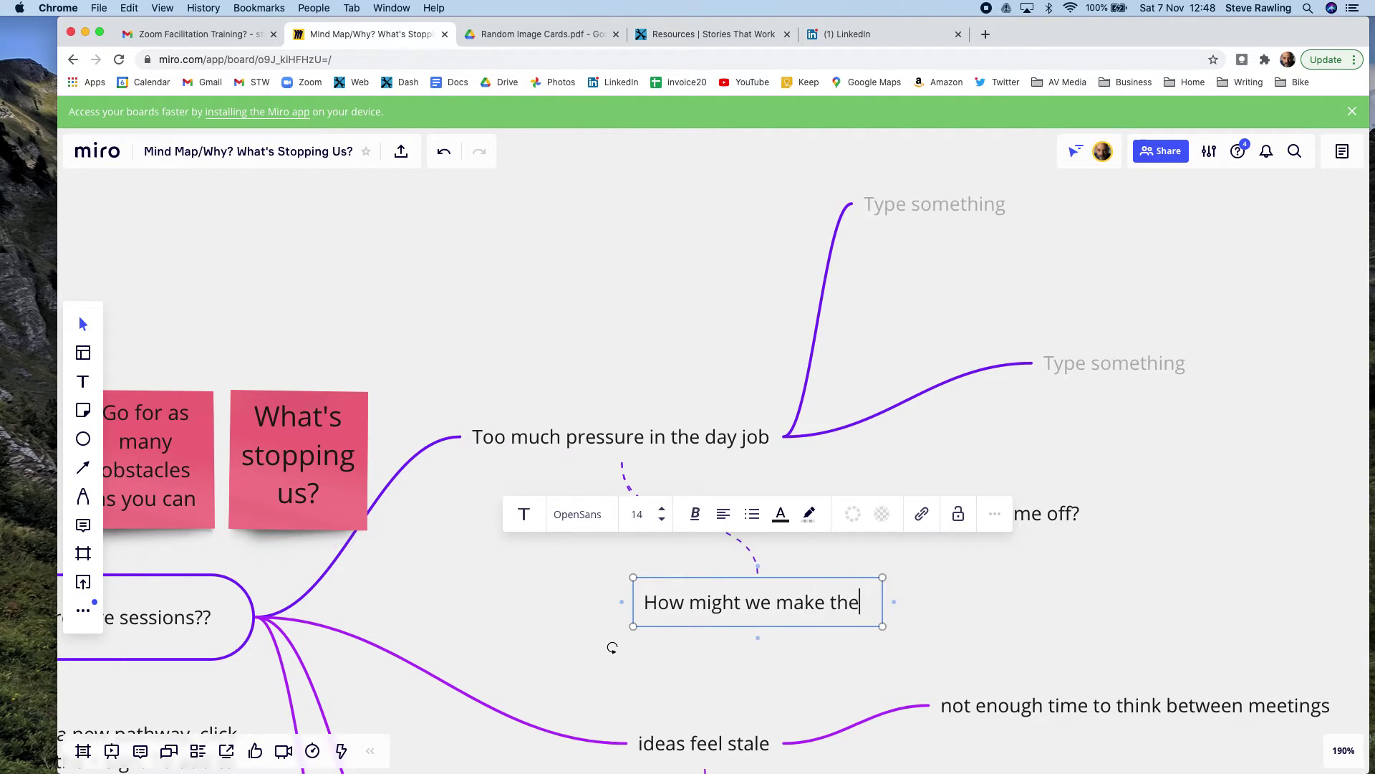
{"action": "type", "text": "se sessions par"}
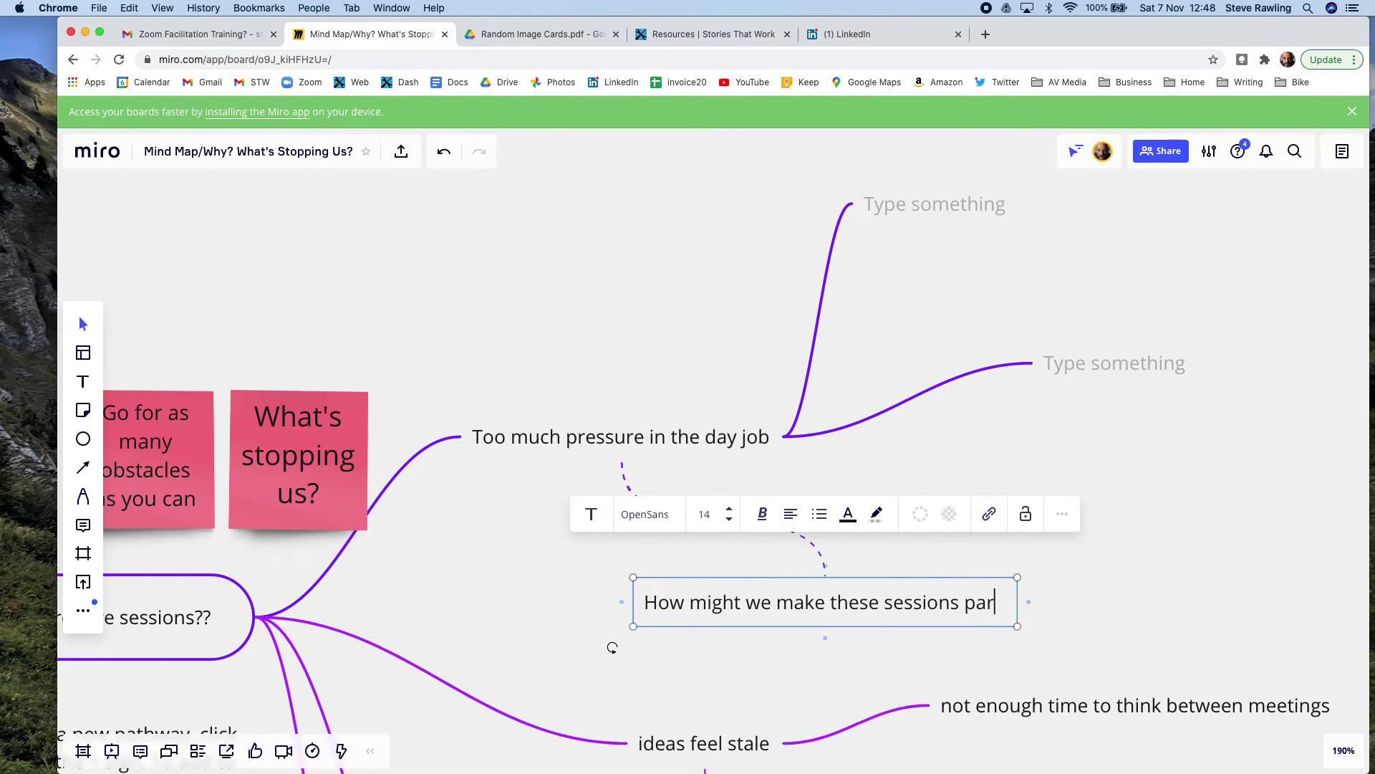
{"action": "type", "text": "t of the day jo"}
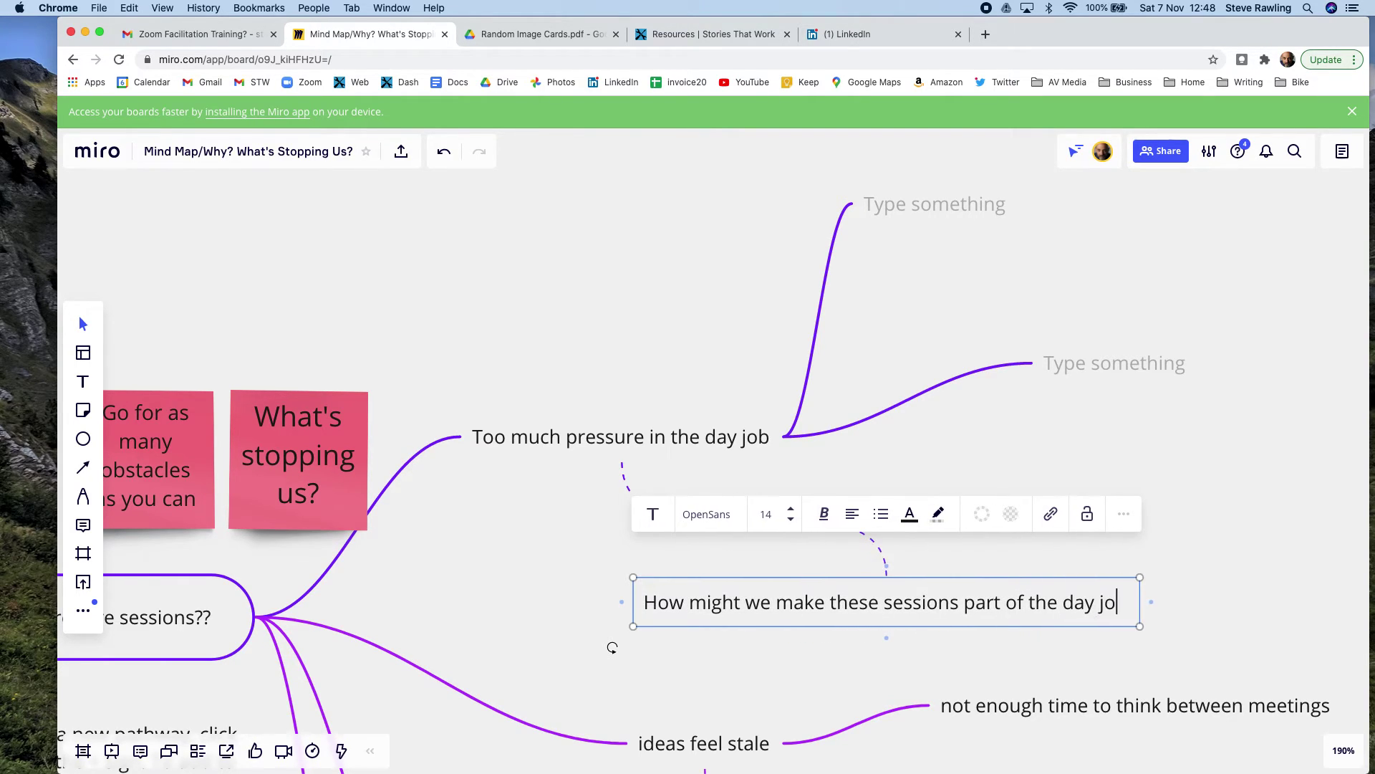
{"action": "type", "text": "b?"}
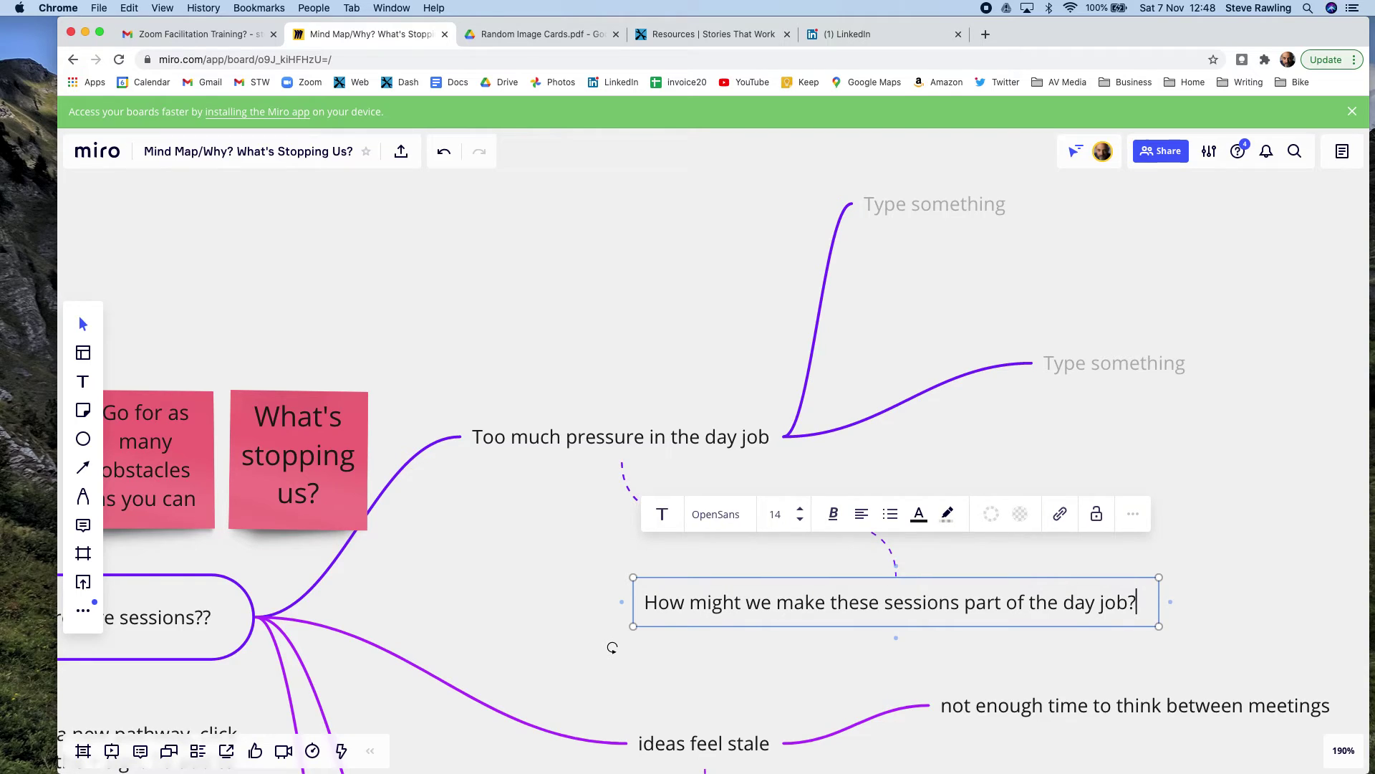
{"action": "scroll", "coordinate": [1188, 582], "scroll_direction": "down", "scroll_amount": 1}
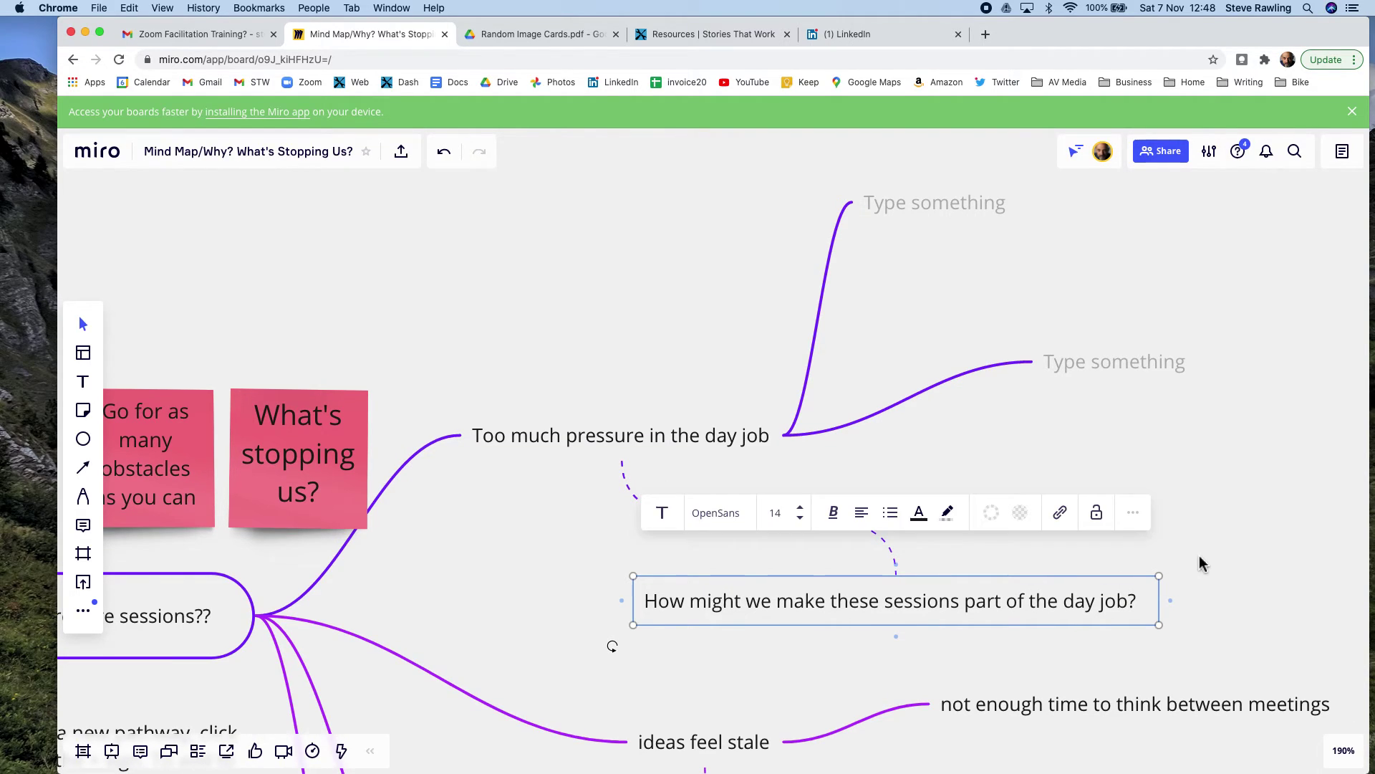
{"action": "left_click", "coordinate": [1213, 599]}
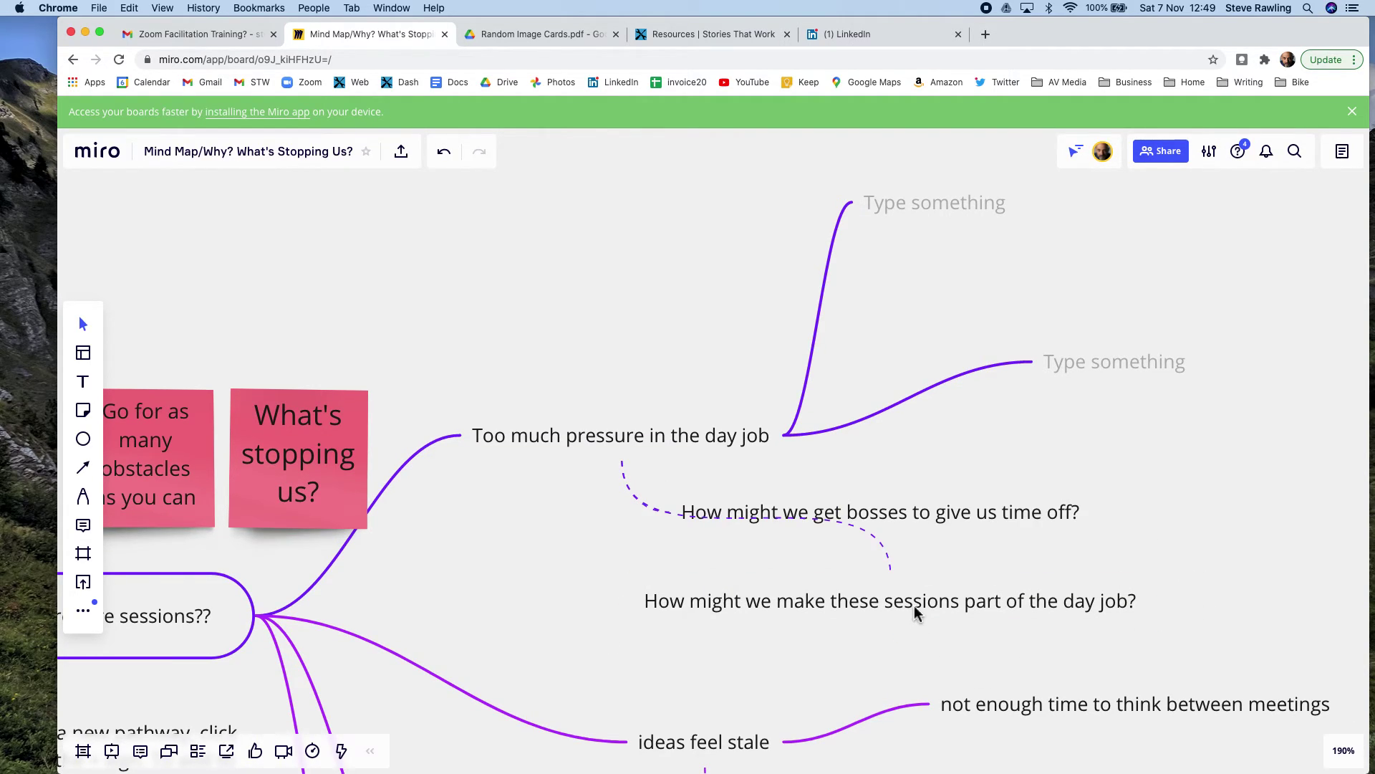
{"action": "left_click_drag", "start_coordinate": [908, 608], "coordinate": [669, 559]}
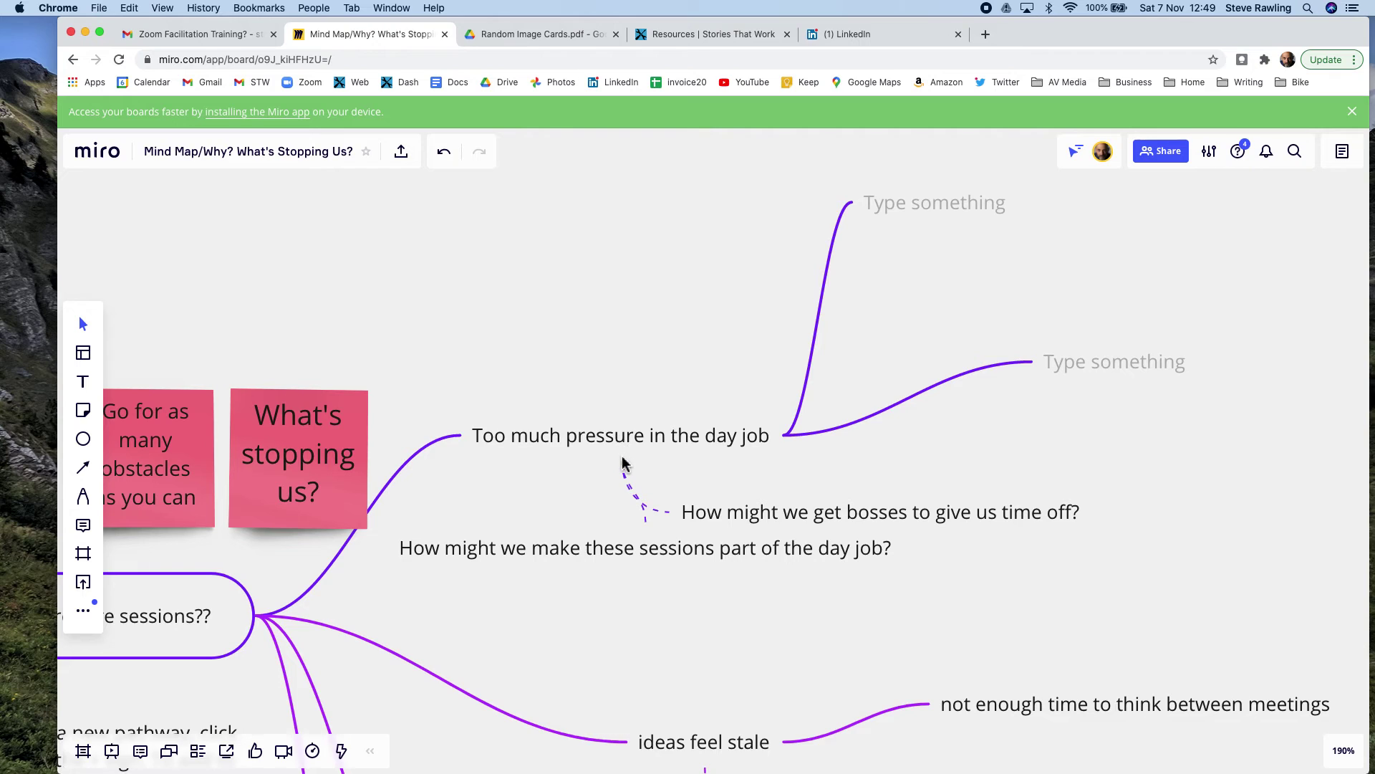
{"action": "scroll", "coordinate": [618, 540], "scroll_direction": "down", "scroll_amount": 4}
{"action": "scroll", "coordinate": [616, 539], "scroll_direction": "down", "scroll_amount": 2}
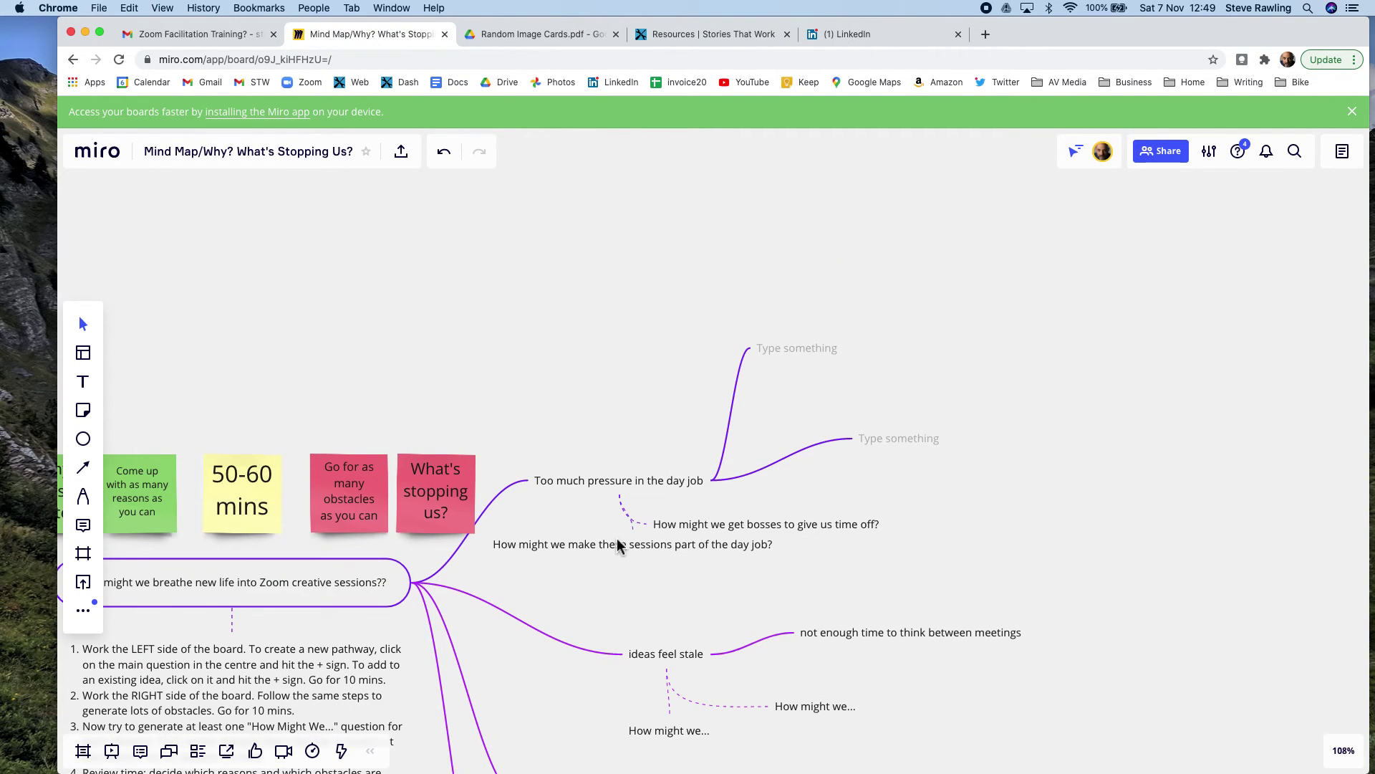
Step: Pan and zoom out to 86% so the entire mind map fits on screen
{"action": "left_click_drag", "start_coordinate": [344, 406], "coordinate": [684, 258]}
{"action": "scroll", "coordinate": [673, 327], "scroll_direction": "down", "scroll_amount": 1}
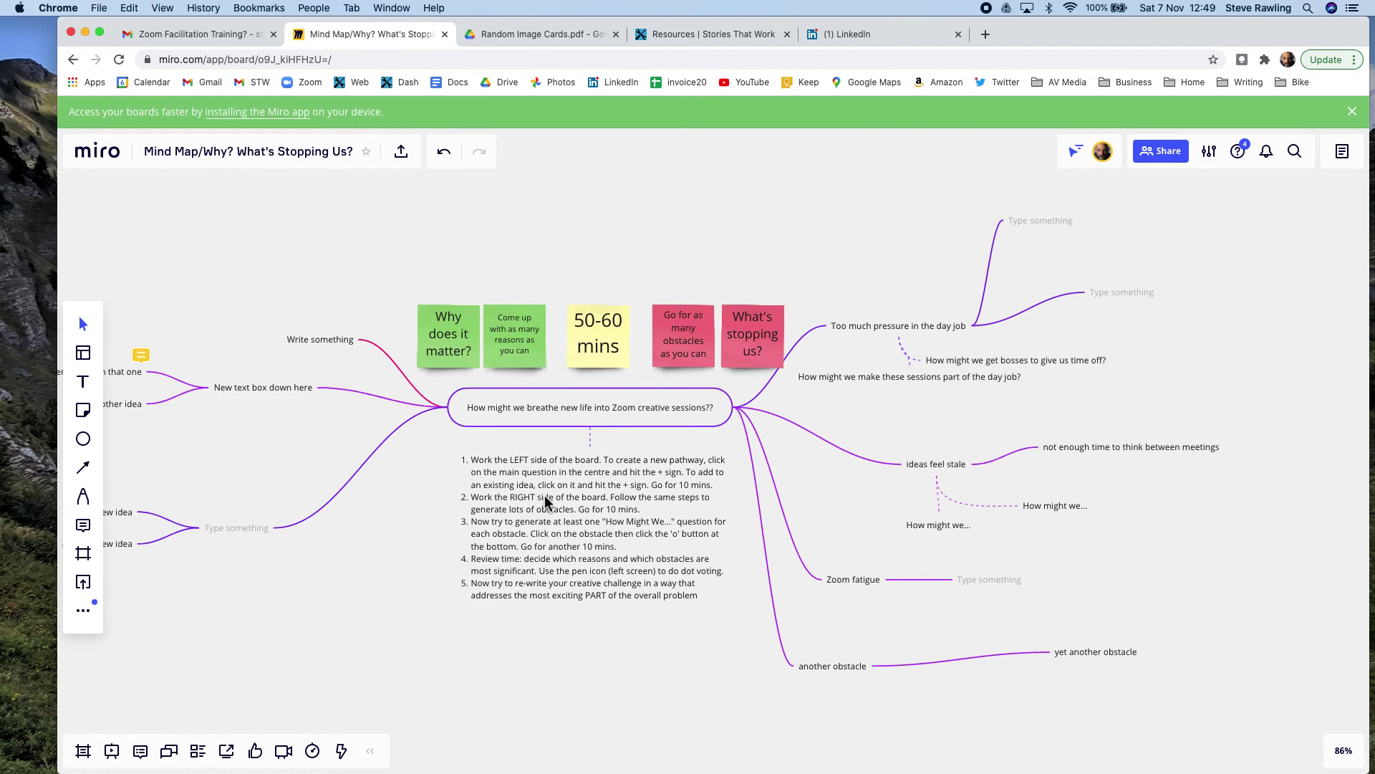
{"action": "scroll", "coordinate": [459, 642], "scroll_direction": "down", "scroll_amount": 1}
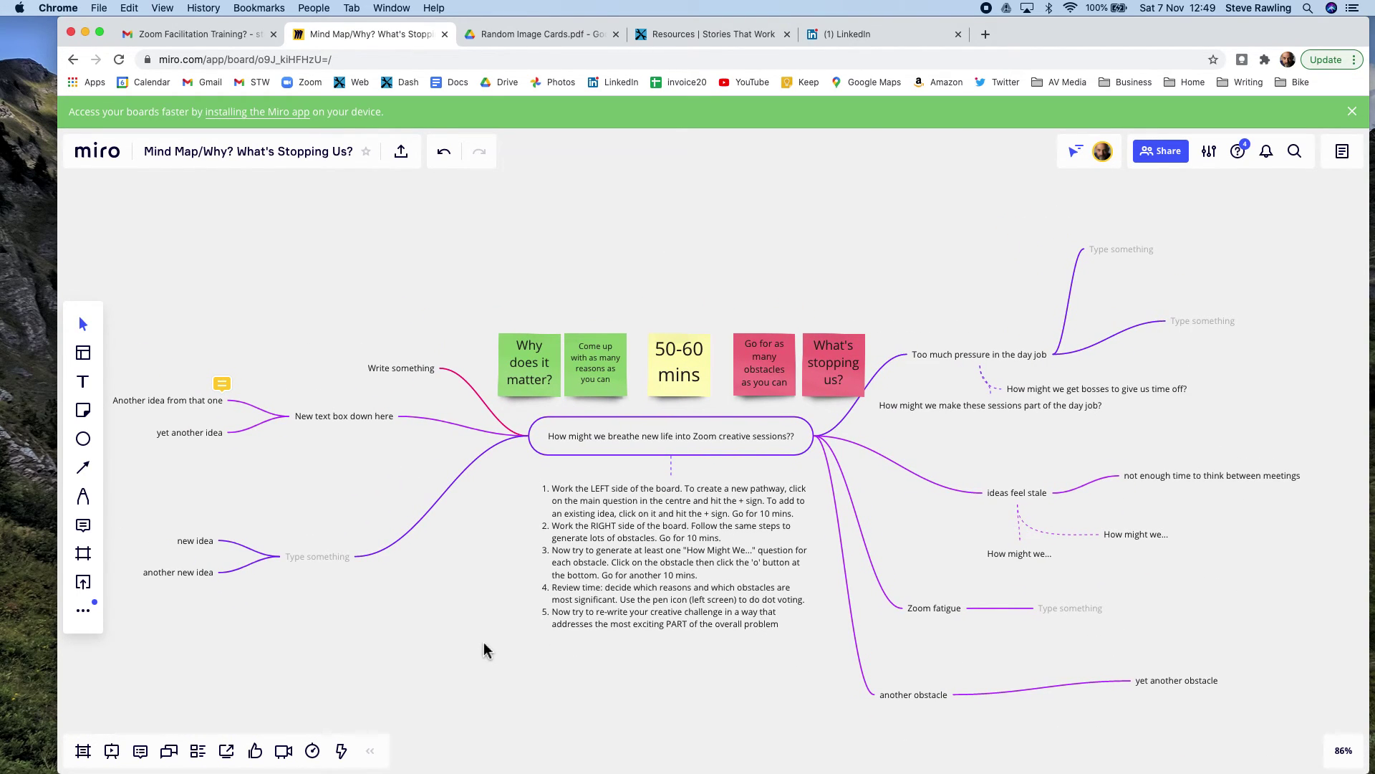